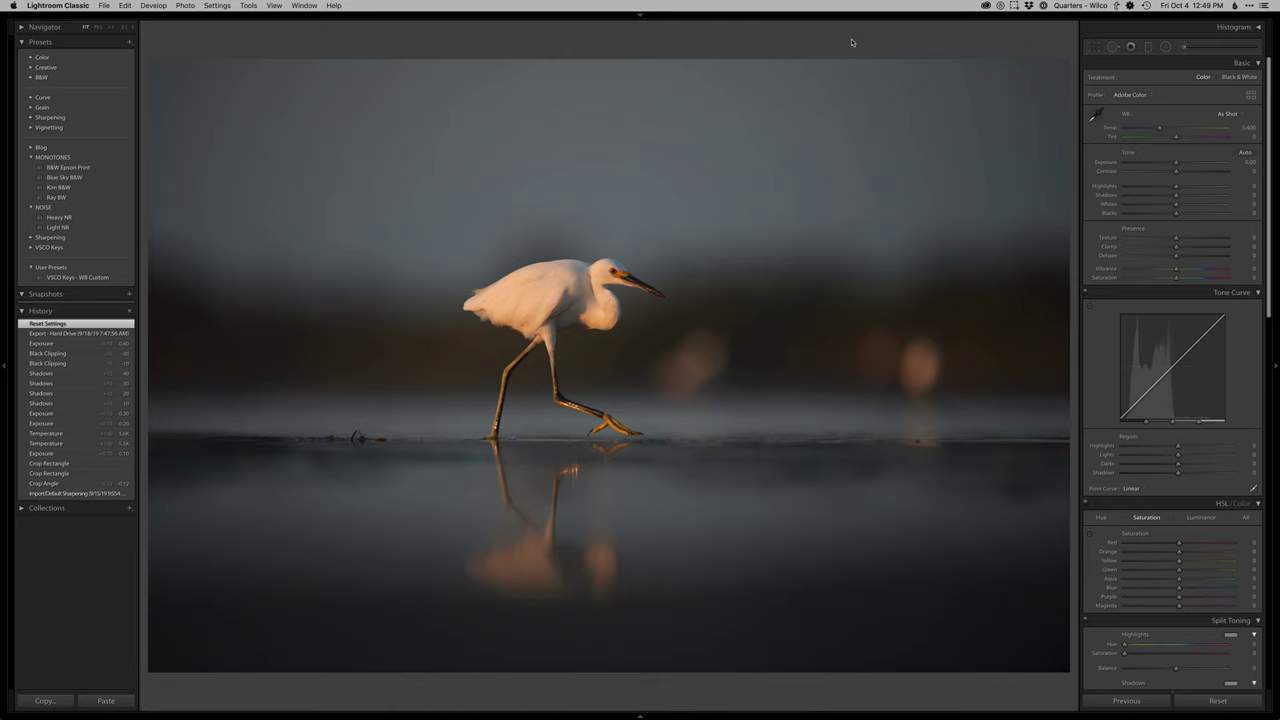
- Crop the photo tighter at the original aspect ratio with the egret left of centre, rotating it by 0.08
key(r)
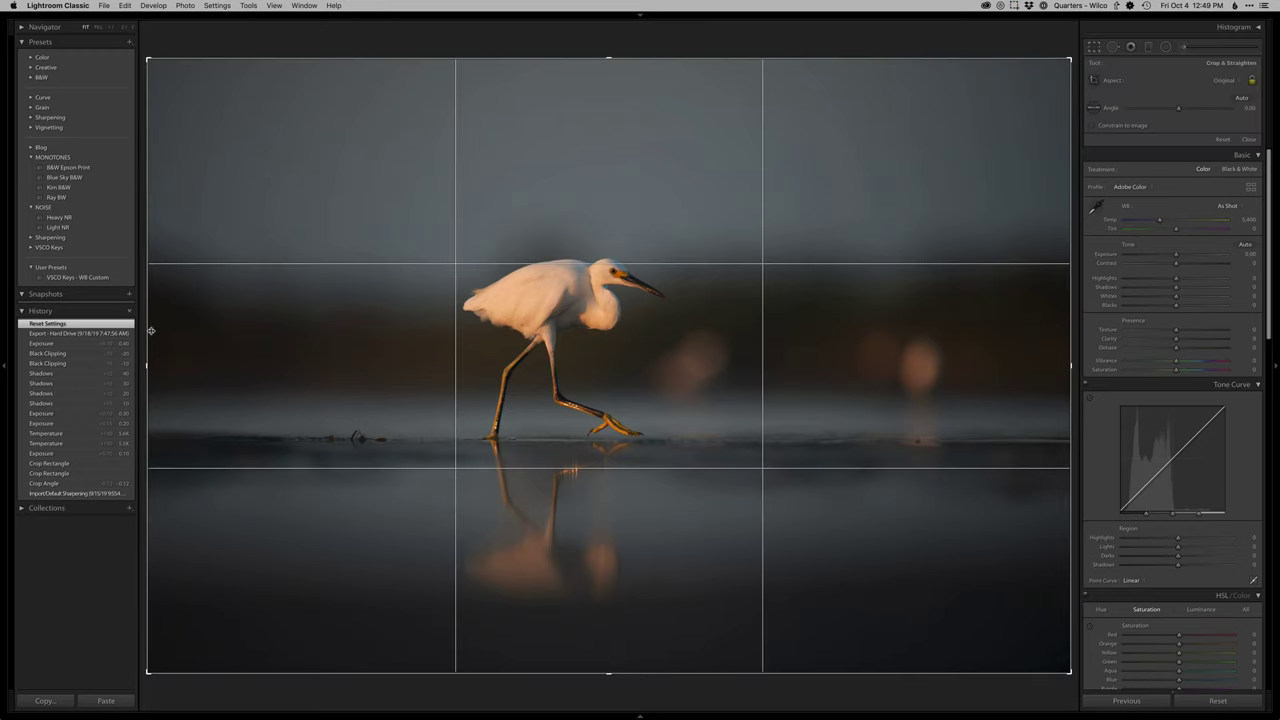
drag(147, 336, 177, 366)
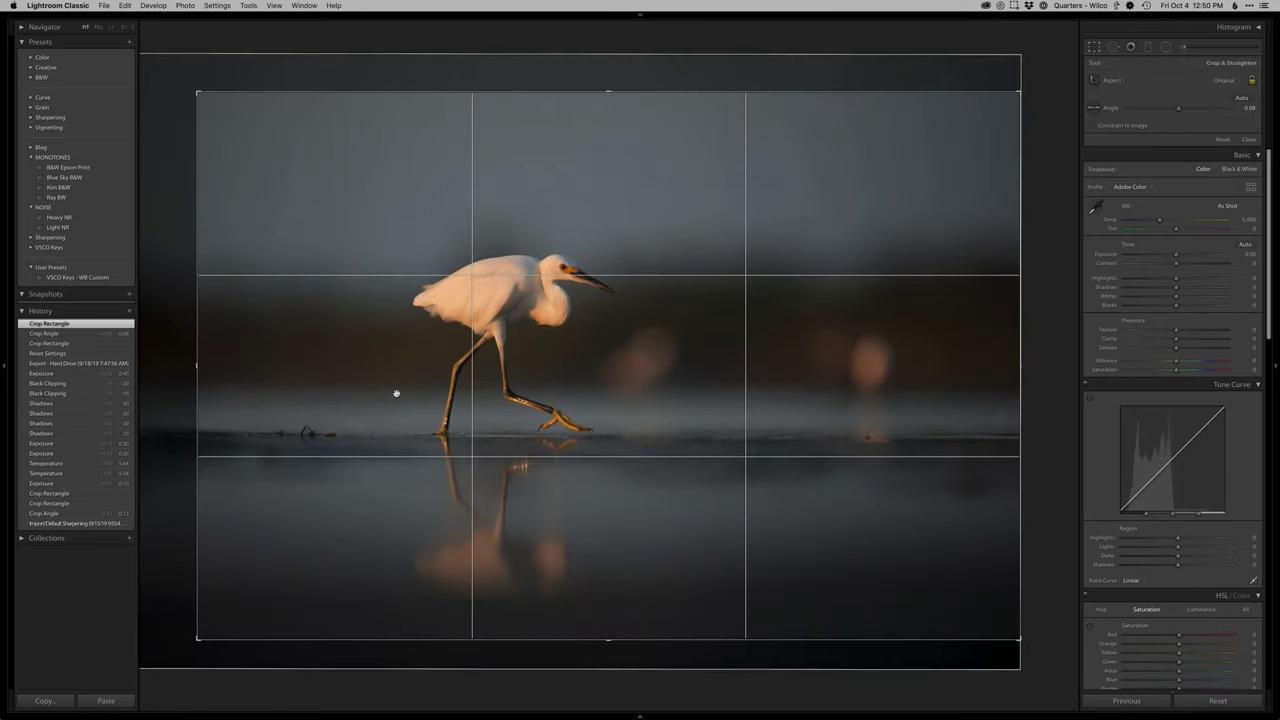
drag(194, 363, 207, 364)
drag(783, 403, 782, 399)
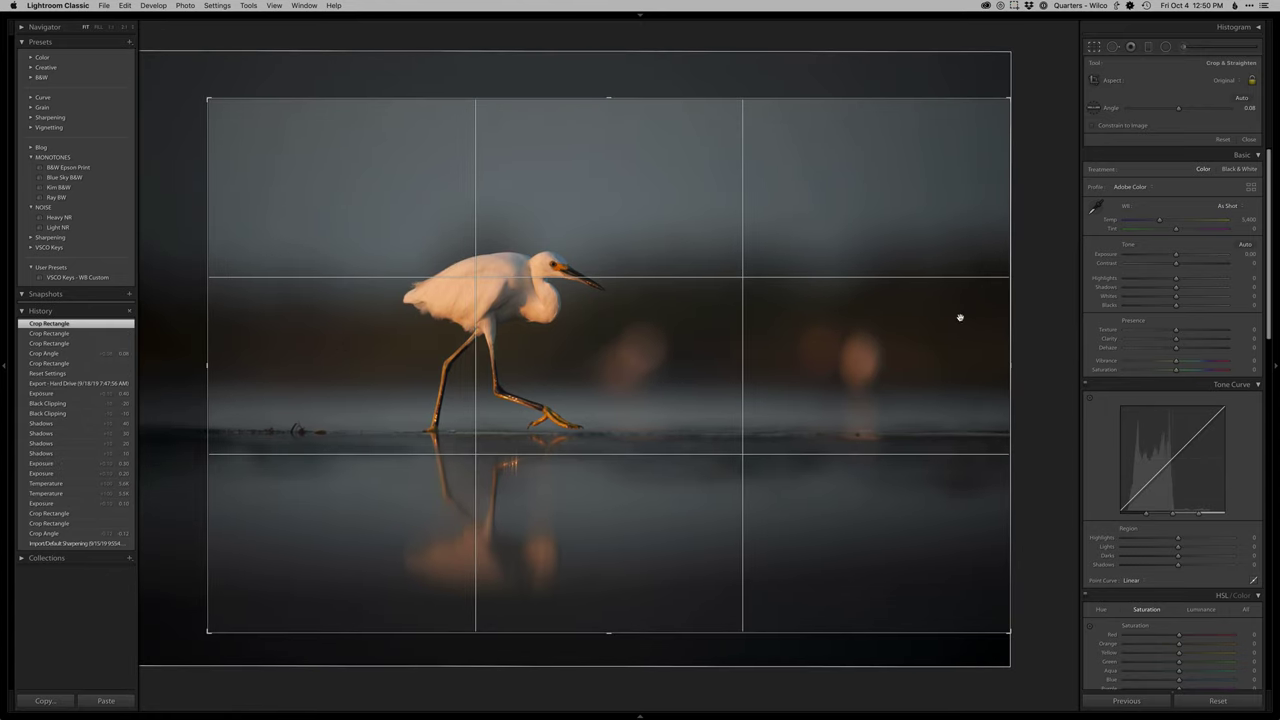
key(Return)
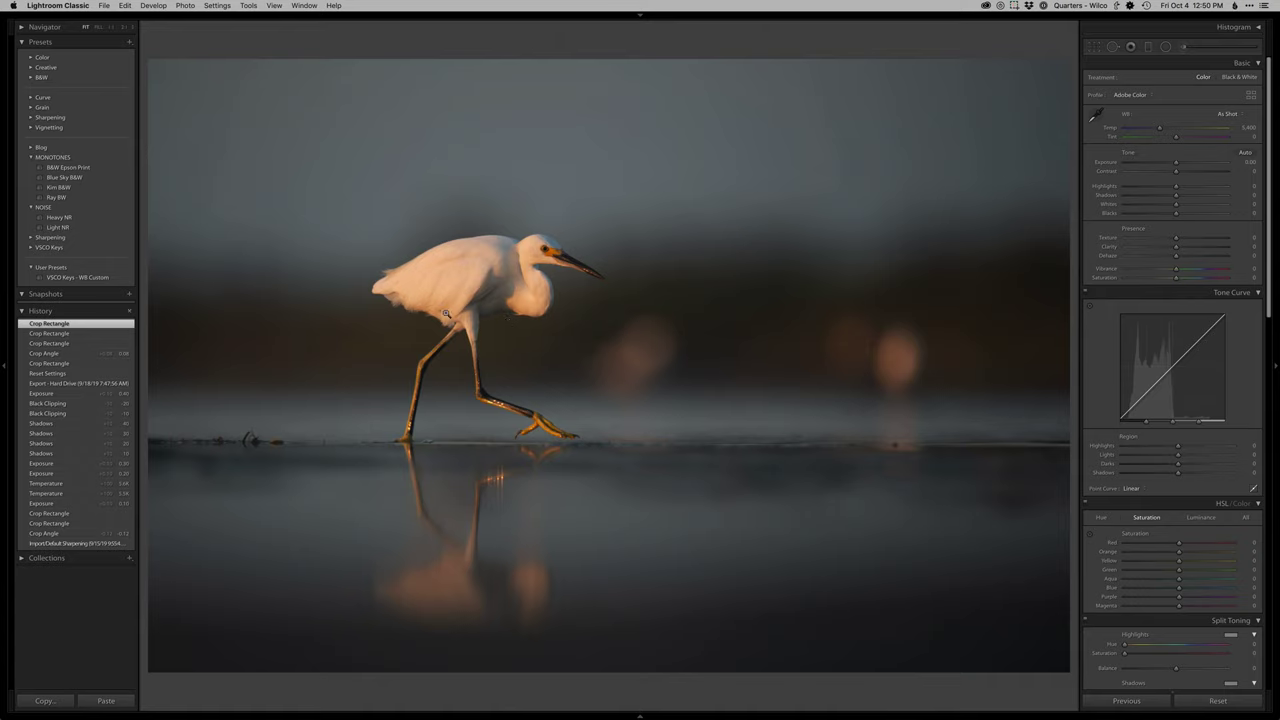
- Set the exposure to +0.20 and warm the white balance to a temperature of 5,800 with tint +3
key(equal)
key(equal)
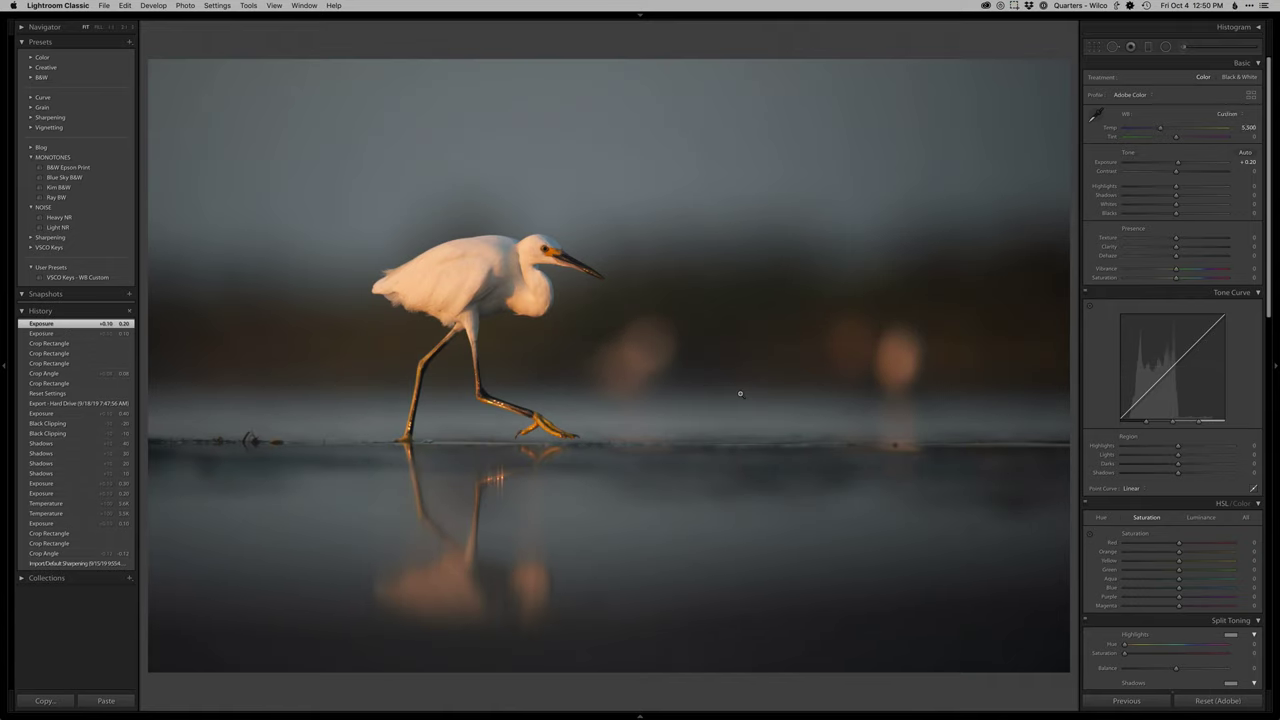
key(comma)
key(comma)
key(equal)
key(equal)
key(equal)
key(equal)
key(period)
key(equal)
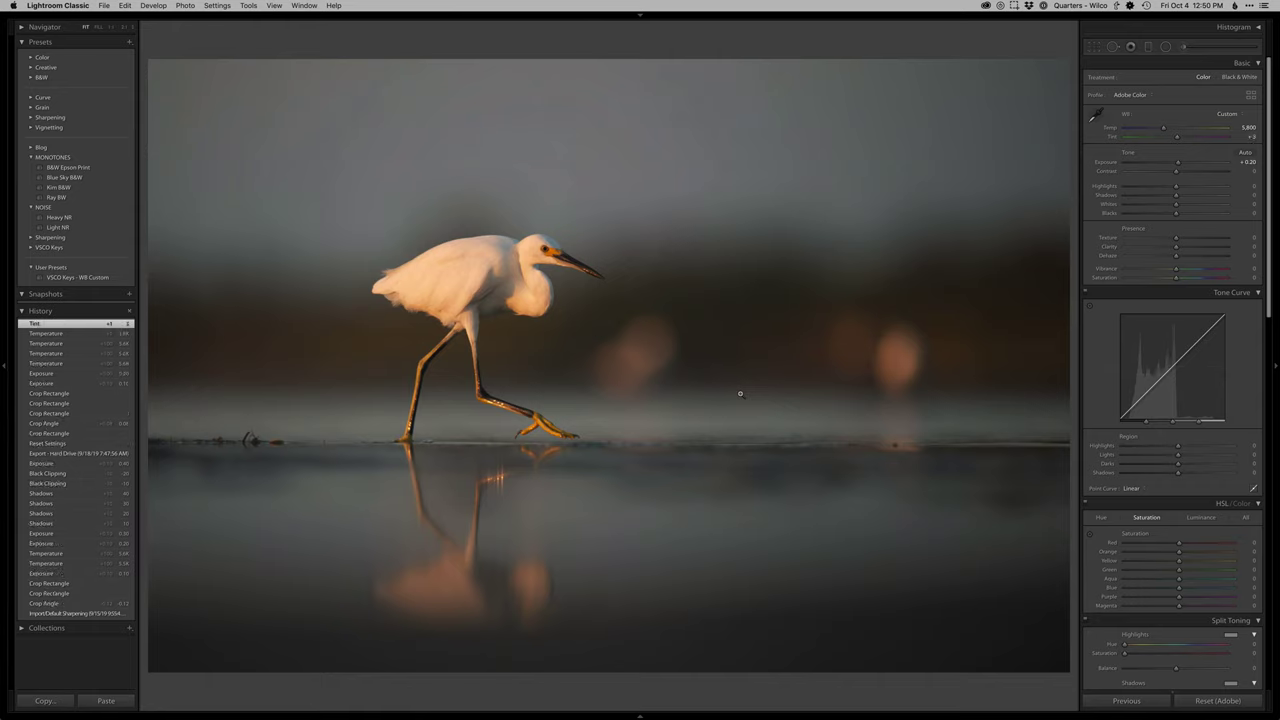
- Raise the tone curve's Lights to +20 and the basic Shadows to +40
key(equal)
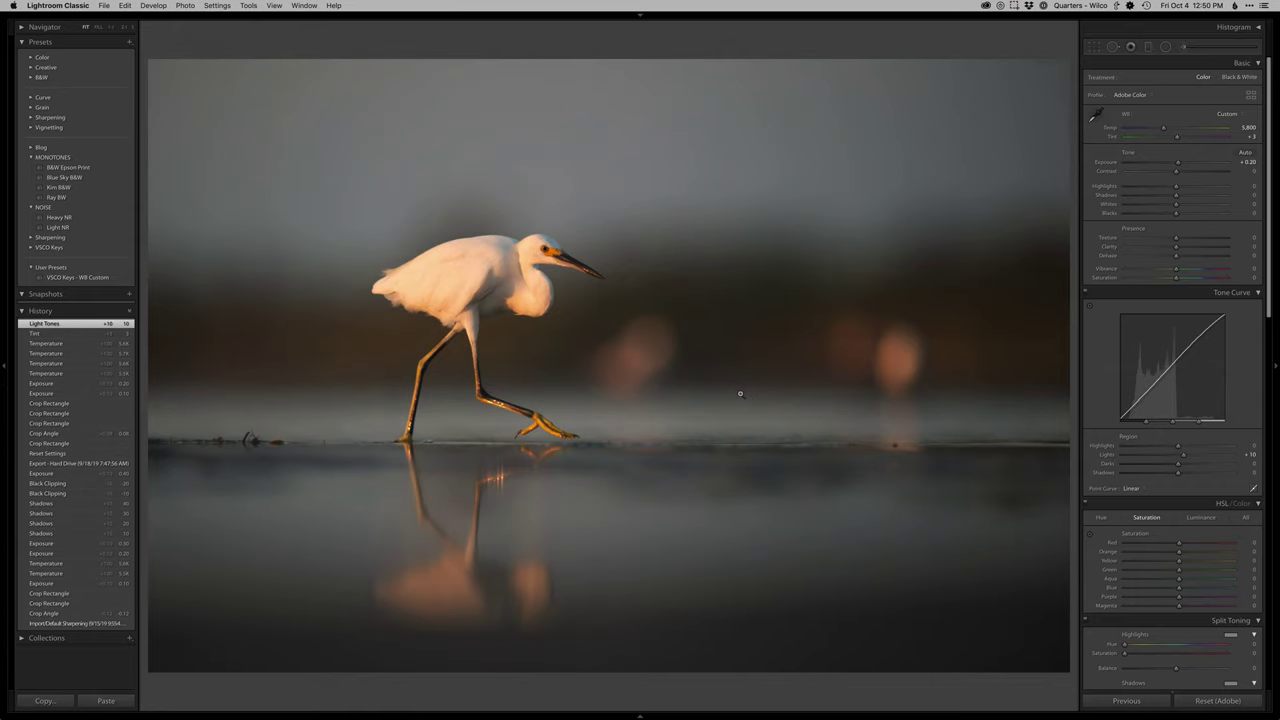
key(Up)
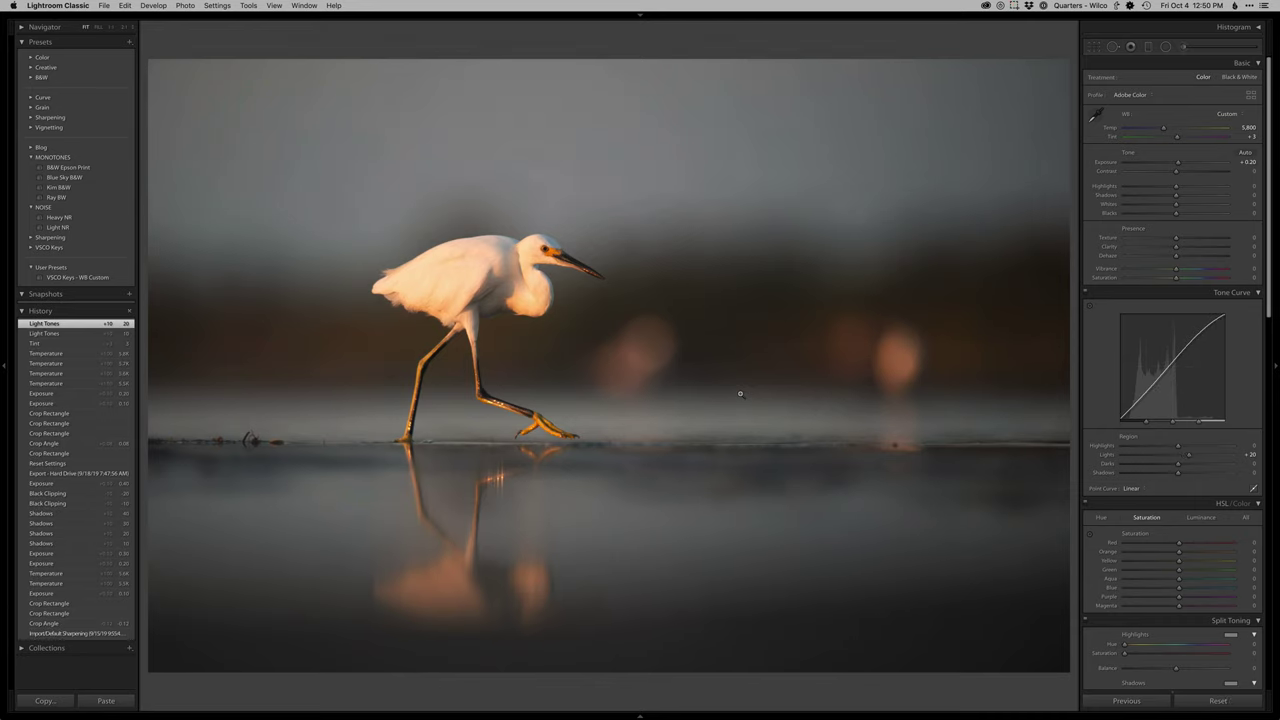
key(period)
key(period)
key(period)
key(period)
key(equal)
key(equal)
key(equal)
key(equal)
- Lower the Blacks to -20 and cool the white balance temperature to 5,700
key(period)
key(period)
key(minus)
key(minus)
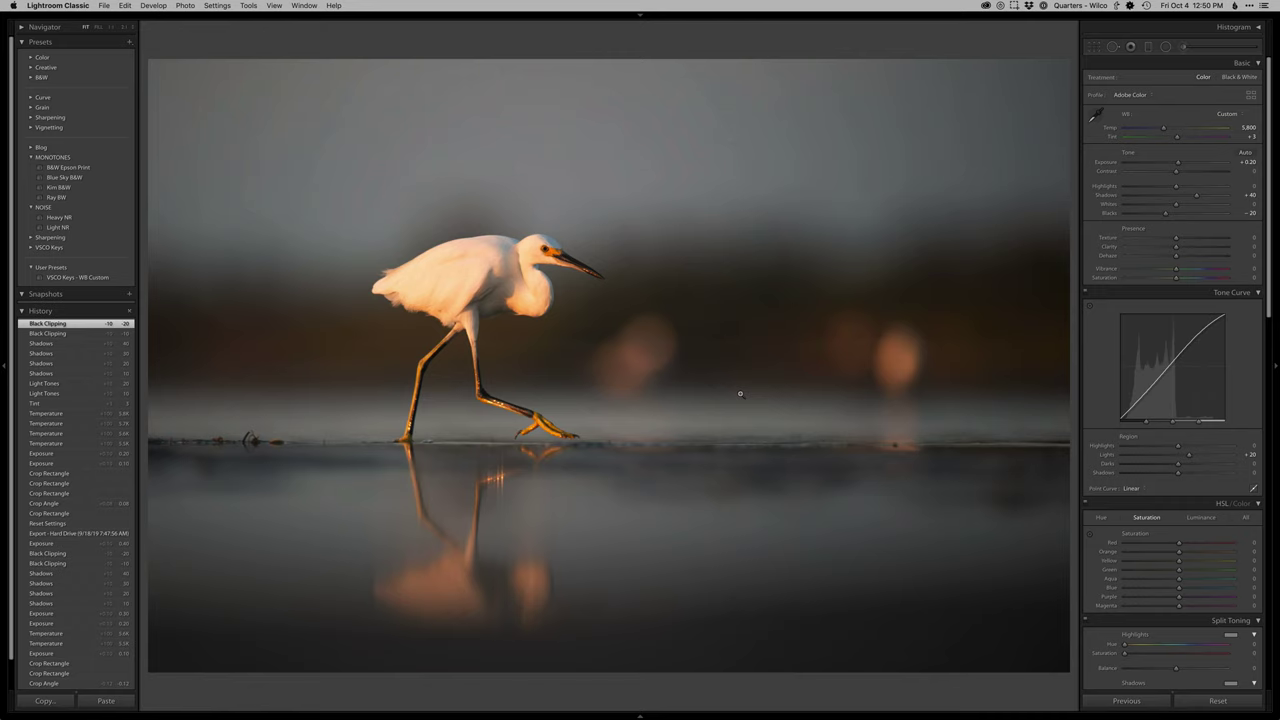
key(shift+minus)
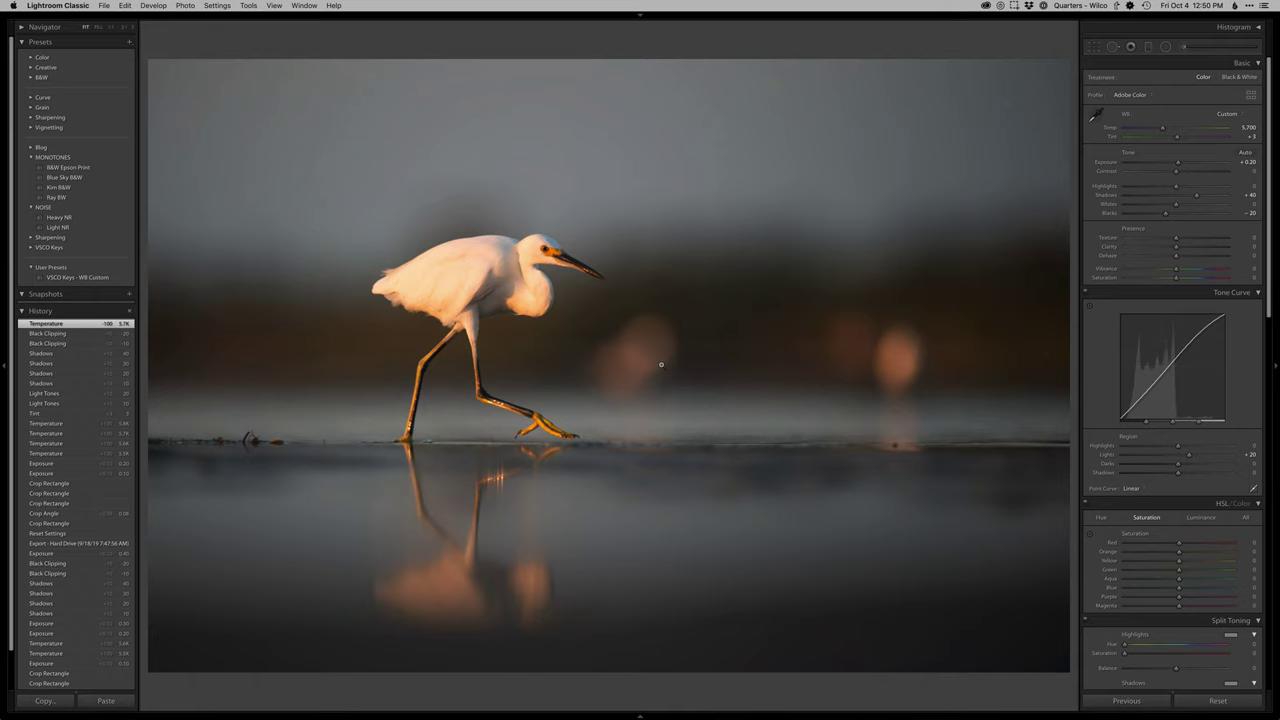
- Send the photo to Photoshop for editing and add an empty layer named Retouch above the background
key(super+e)
key(f)
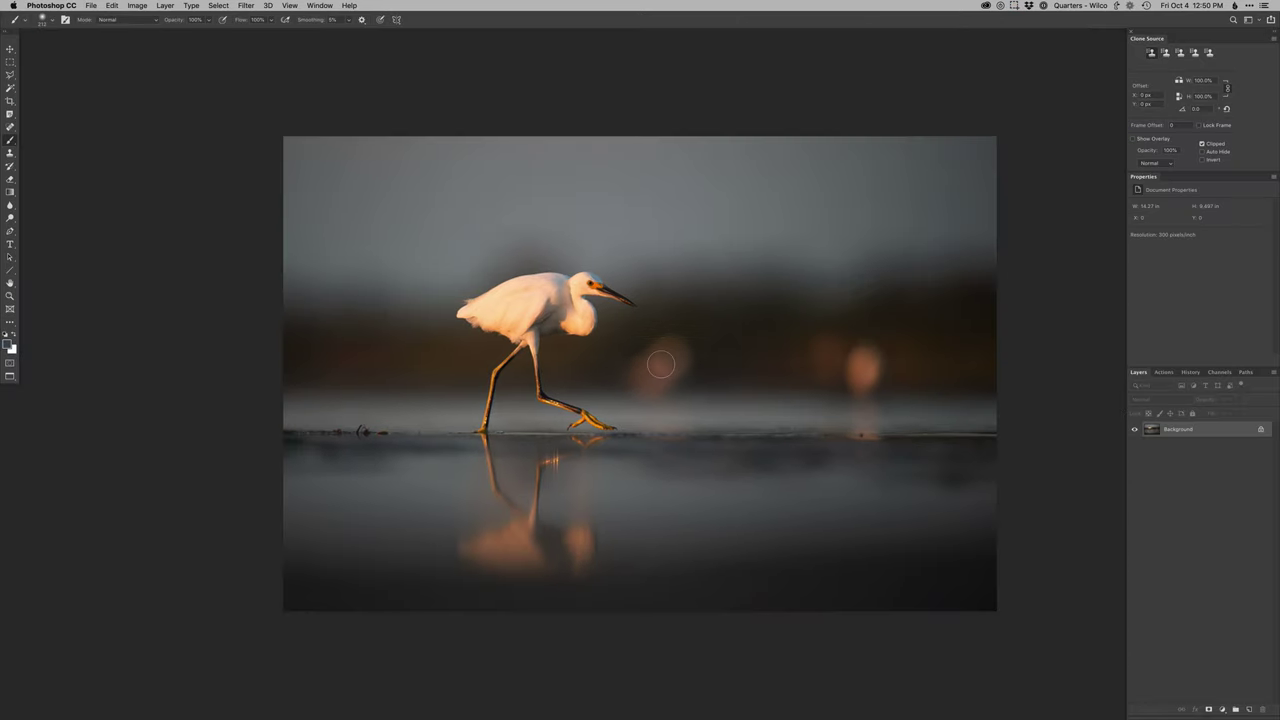
key(F2)
- Remove the speck and the upright debris on the waterline behind the egret with the Spot Healing Brush and Clone Stamp
key(s)
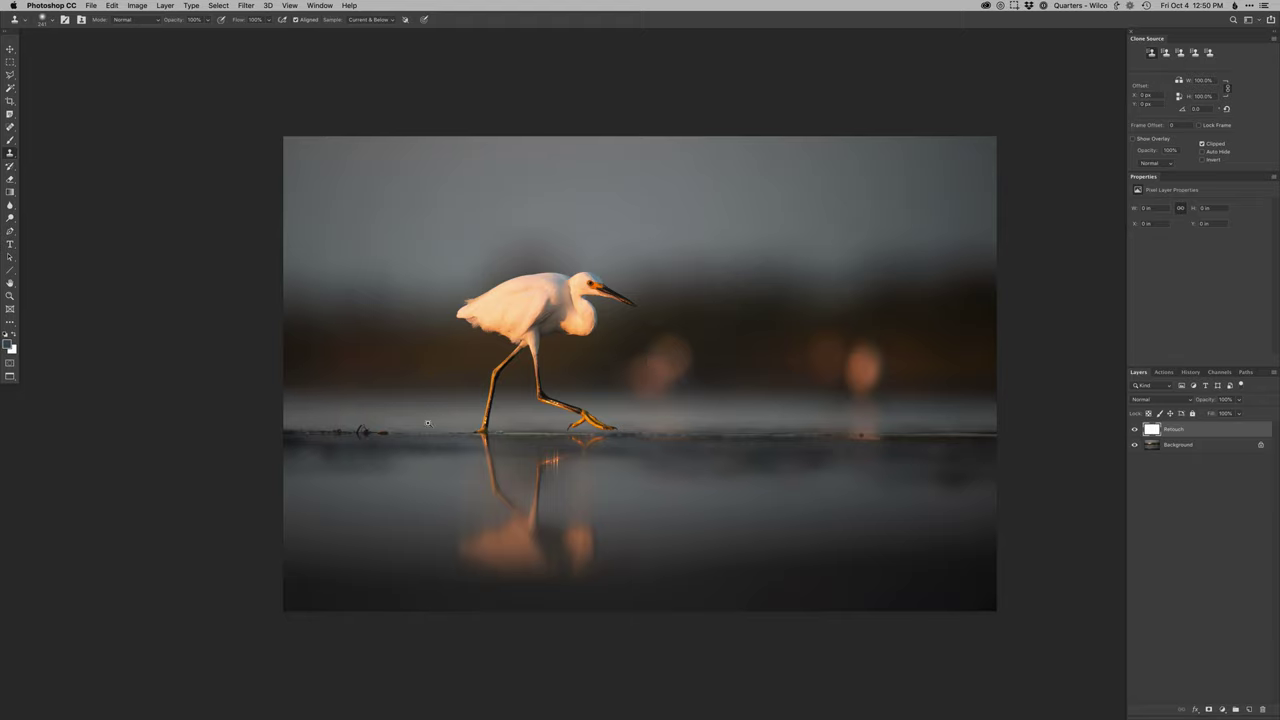
drag(409, 440, 449, 453)
key(j)
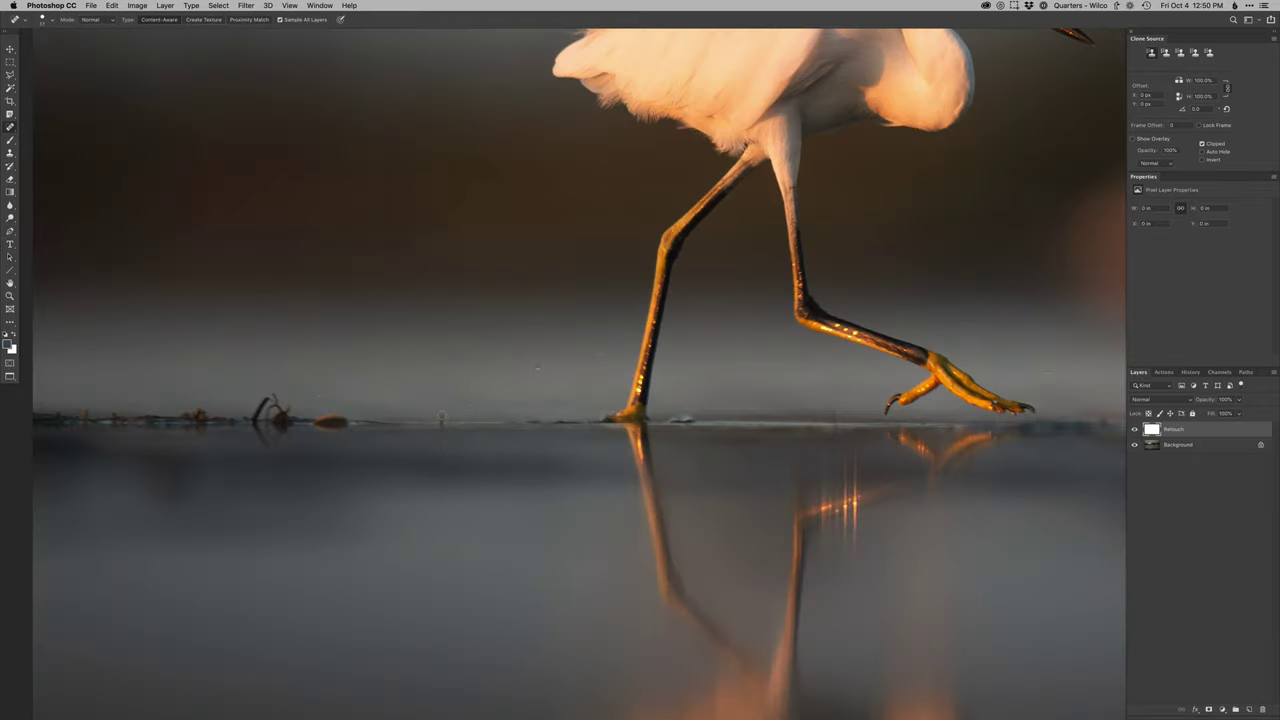
click(442, 416)
drag(542, 456, 857, 437)
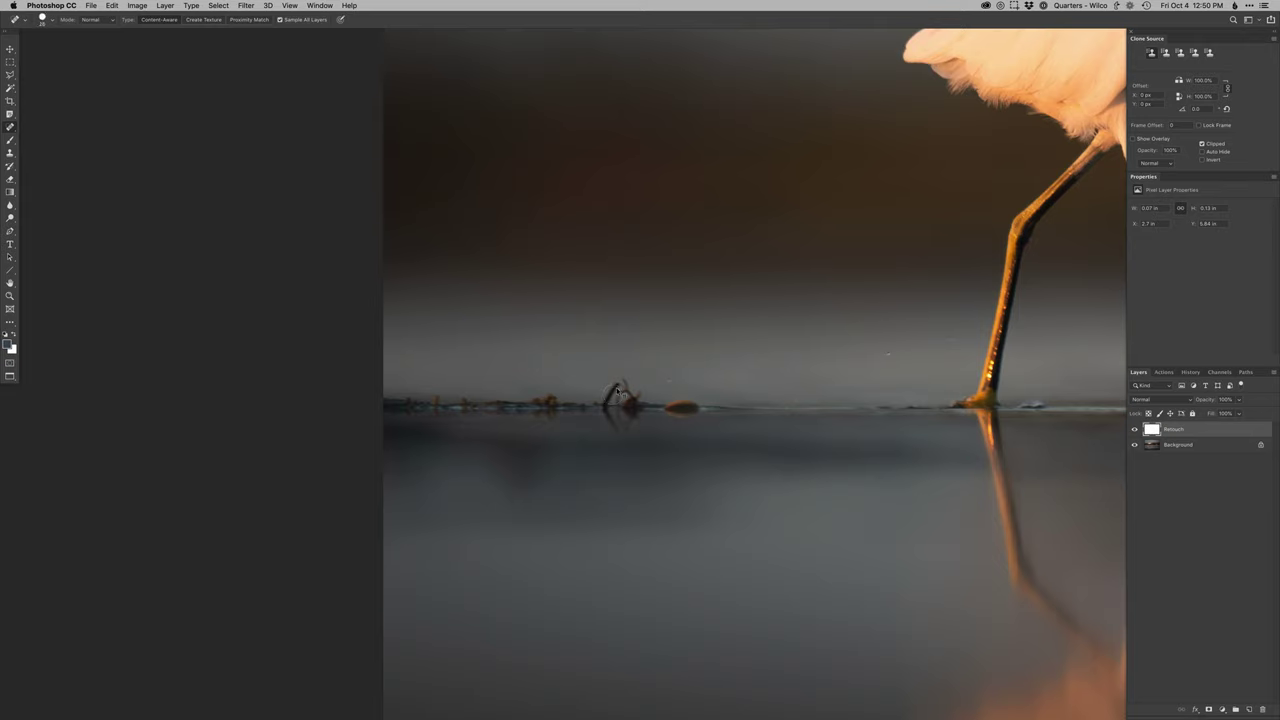
mouse_move(600, 410)
mouse_down()
mouse_move(615, 382)
mouse_move(628, 396)
mouse_move(624, 432)
mouse_move(670, 409)
mouse_move(691, 410)
mouse_move(693, 430)
mouse_move(621, 421)
mouse_up()
key(s)
alt+click(710, 408)
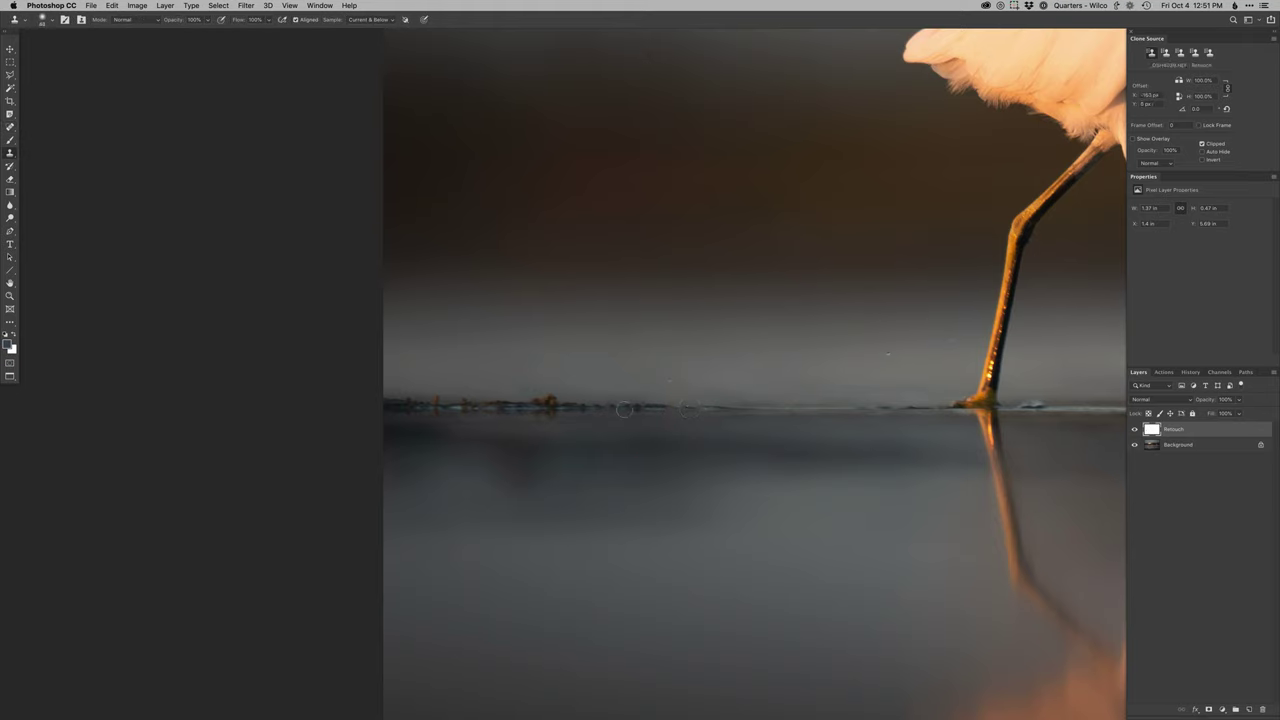
- Heal the remaining small debris clumps along the waterline near the photo's left edge
key(j)
mouse_move(550, 400)
mouse_down()
mouse_move(532, 400)
mouse_move(556, 401)
mouse_up()
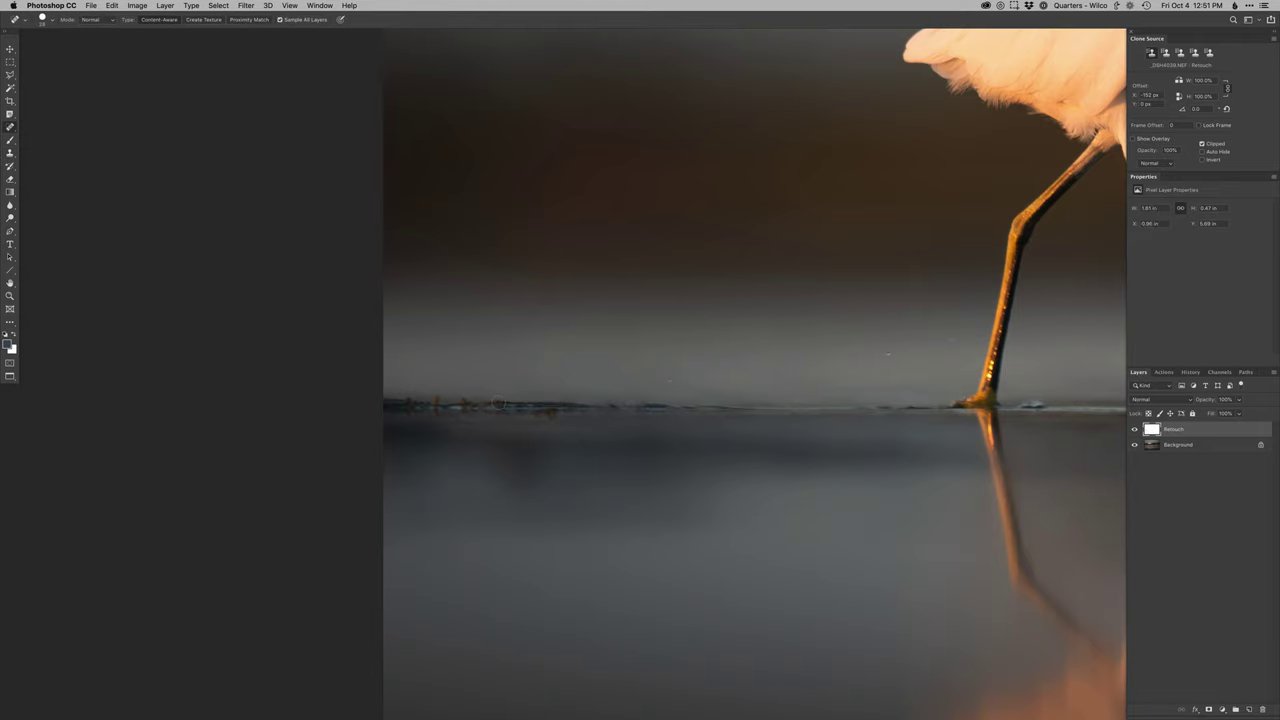
click(465, 401)
click(410, 401)
click(436, 408)
- Clone clean waterline over the leftover dark marks between the left edge and the removed debris
key(s)
alt+click(526, 407)
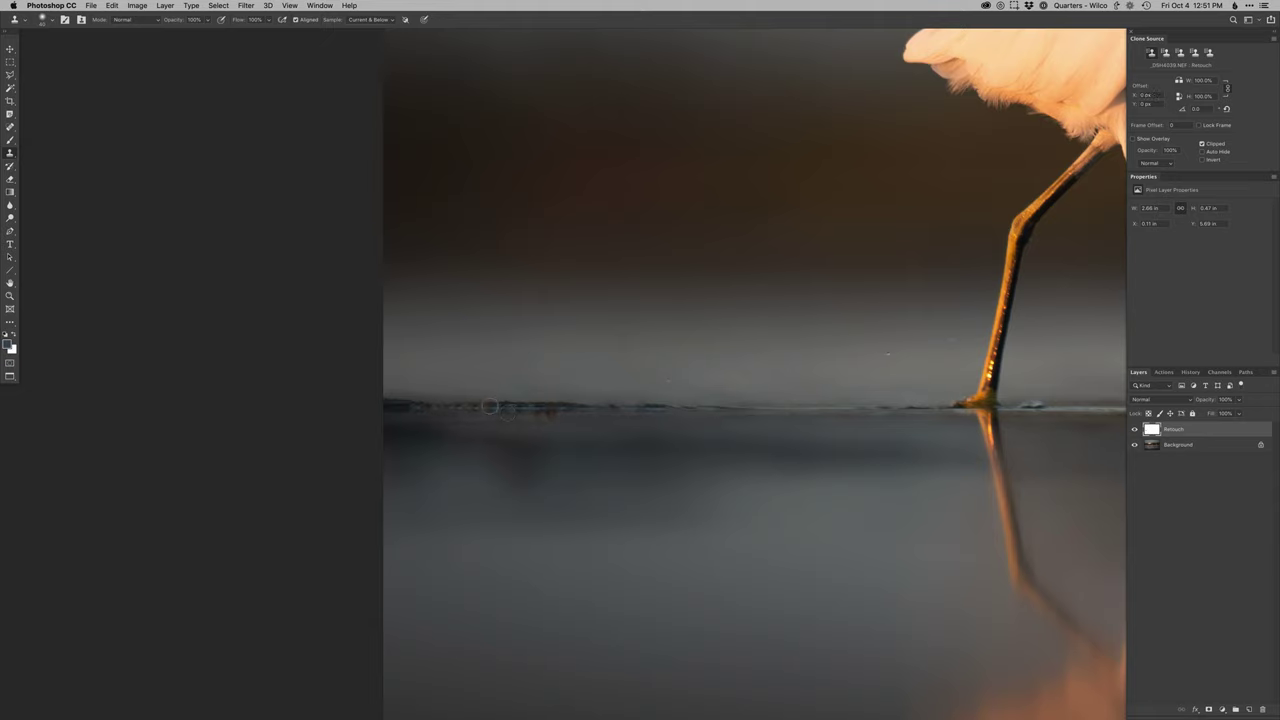
mouse_move(489, 407)
mouse_down()
mouse_move(399, 392)
mouse_move(465, 383)
mouse_move(462, 406)
mouse_move(405, 407)
mouse_move(541, 413)
mouse_up()
click(398, 392)
alt+click(418, 405)
alt+click(517, 406)
- Clone over the dark spot and orange reflection on the waterline below the right background blur
scroll(548, 425, down, 4)
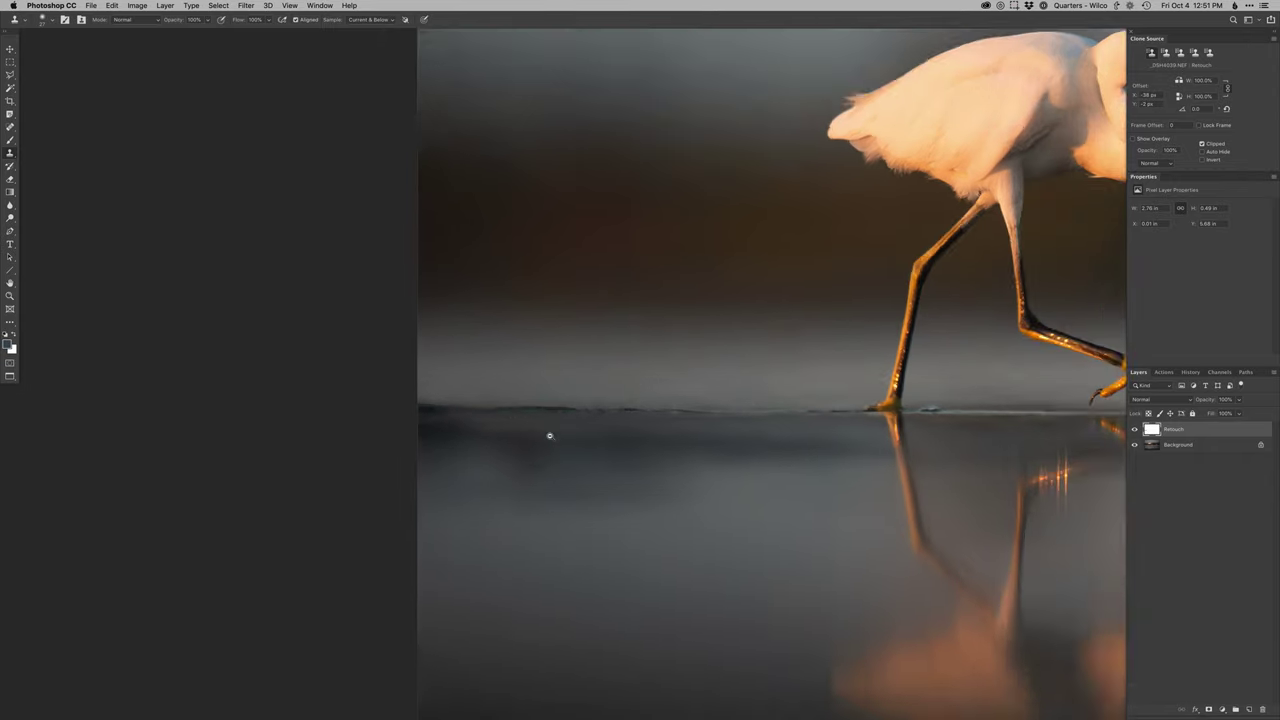
scroll(582, 430, right, 10)
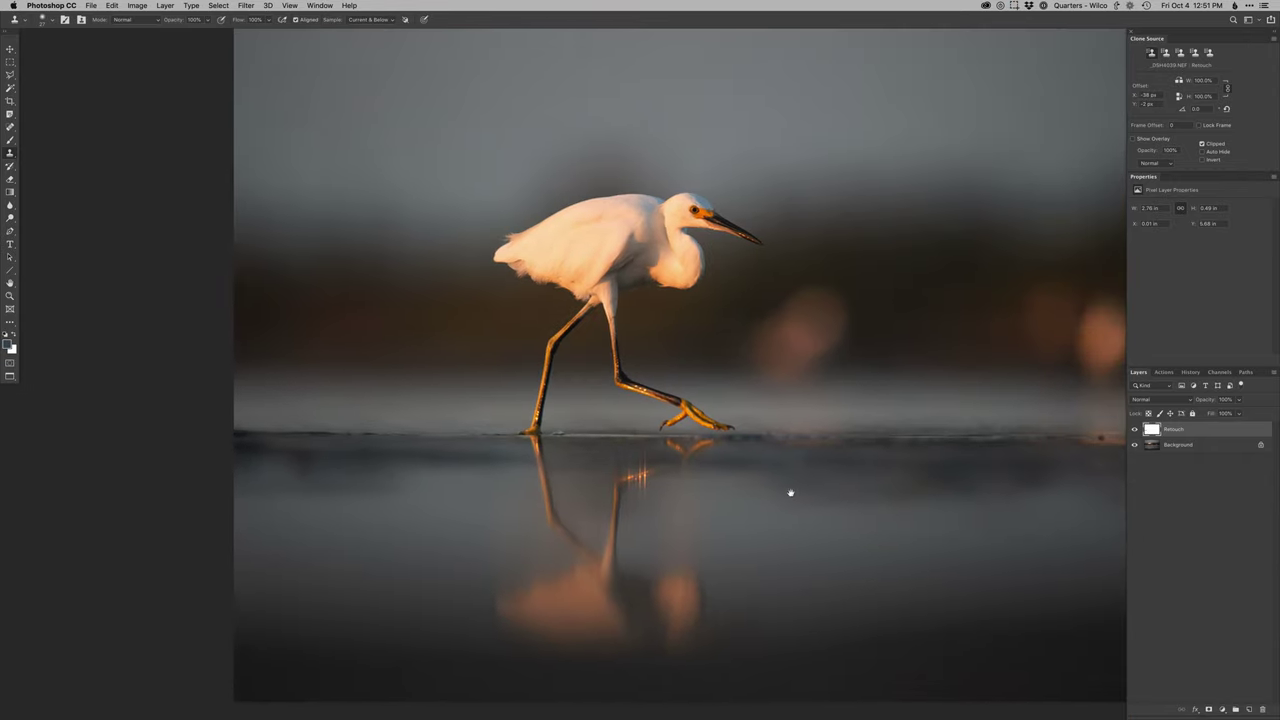
scroll(852, 430, up, 3)
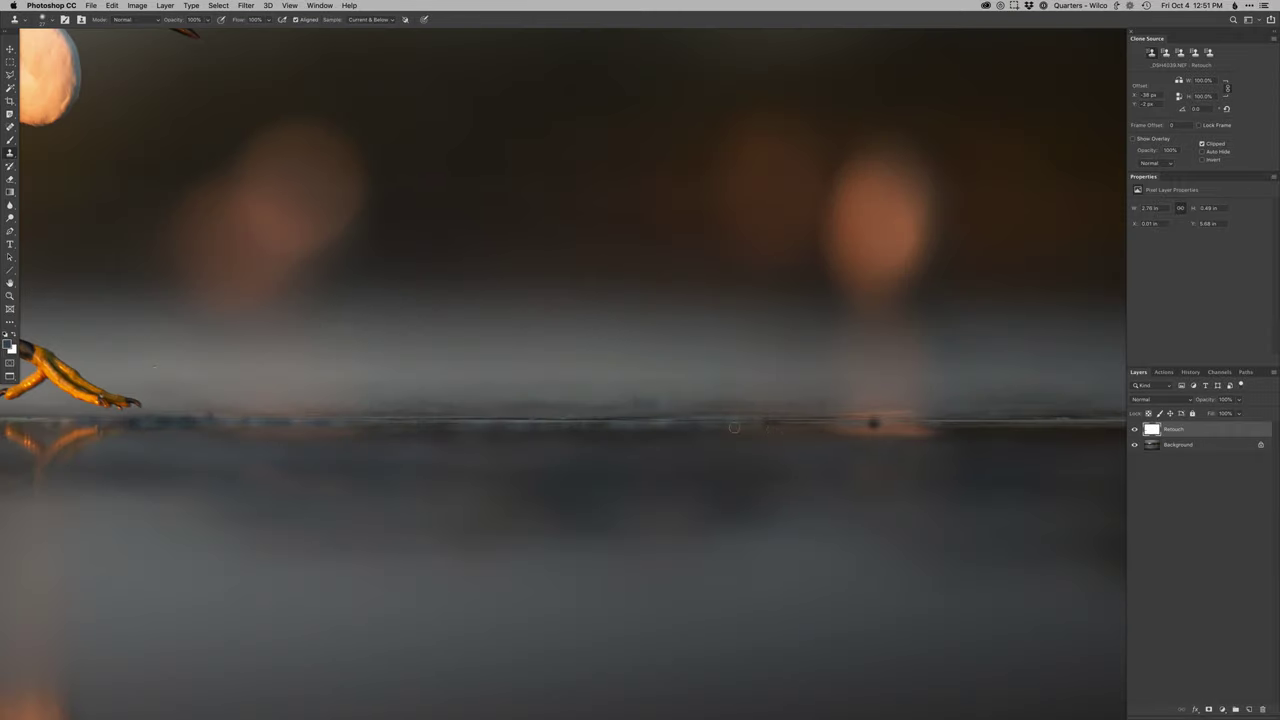
drag(762, 418, 755, 423)
mouse_move(830, 428)
mouse_down()
mouse_move(892, 428)
mouse_move(739, 434)
mouse_move(708, 431)
mouse_move(806, 419)
mouse_move(699, 421)
mouse_move(732, 472)
mouse_up()
alt+click(854, 428)
drag(765, 428, 698, 426)
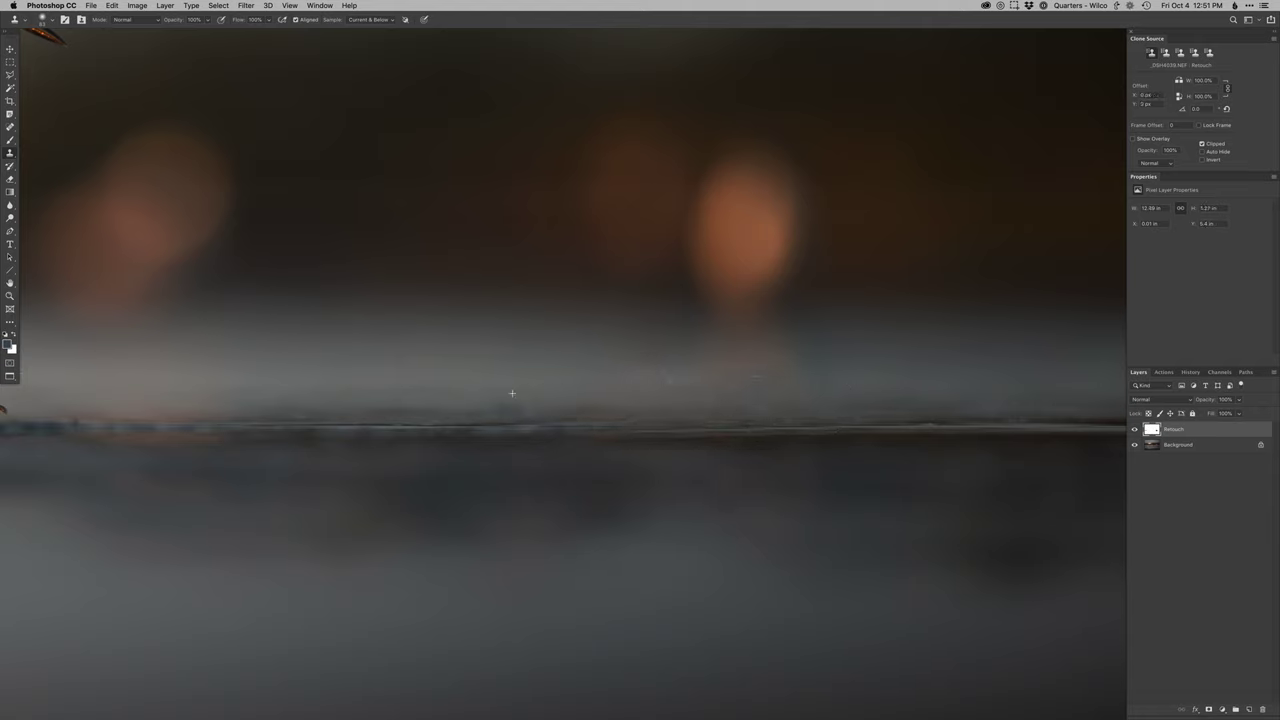
- Clone clean waterline over the orange reflection just ahead of the egret's raised foot
drag(602, 421, 937, 438)
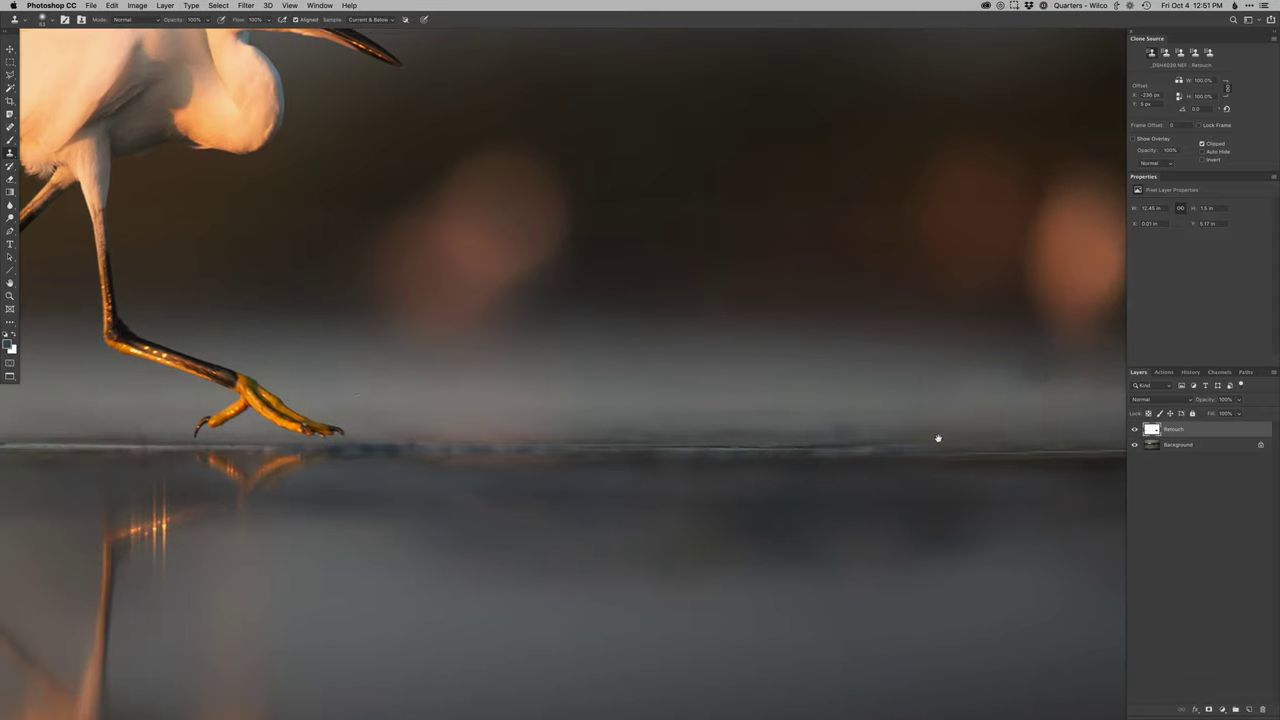
click(433, 441)
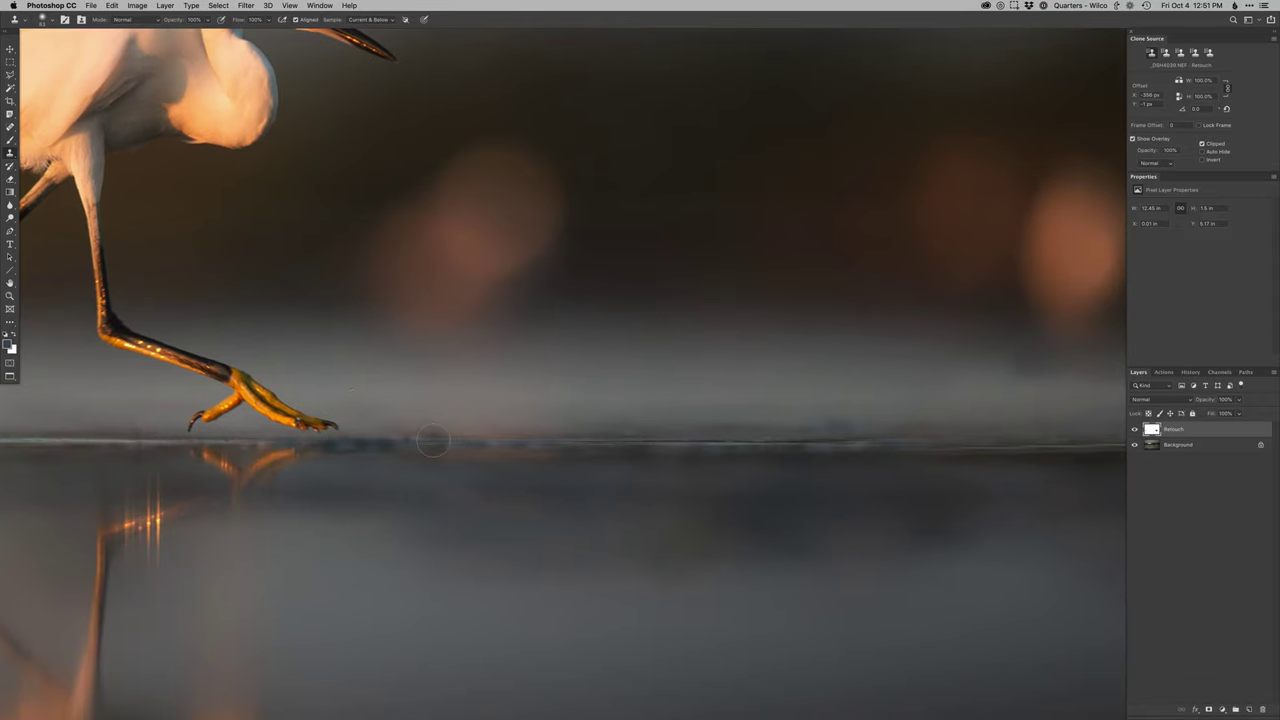
mouse_move(433, 441)
mouse_down()
mouse_move(505, 444)
mouse_move(486, 445)
mouse_up()
- Clone dark background over the blurred pink bird shape just in front of the egret using a larger brush
scroll(624, 447, left, 3)
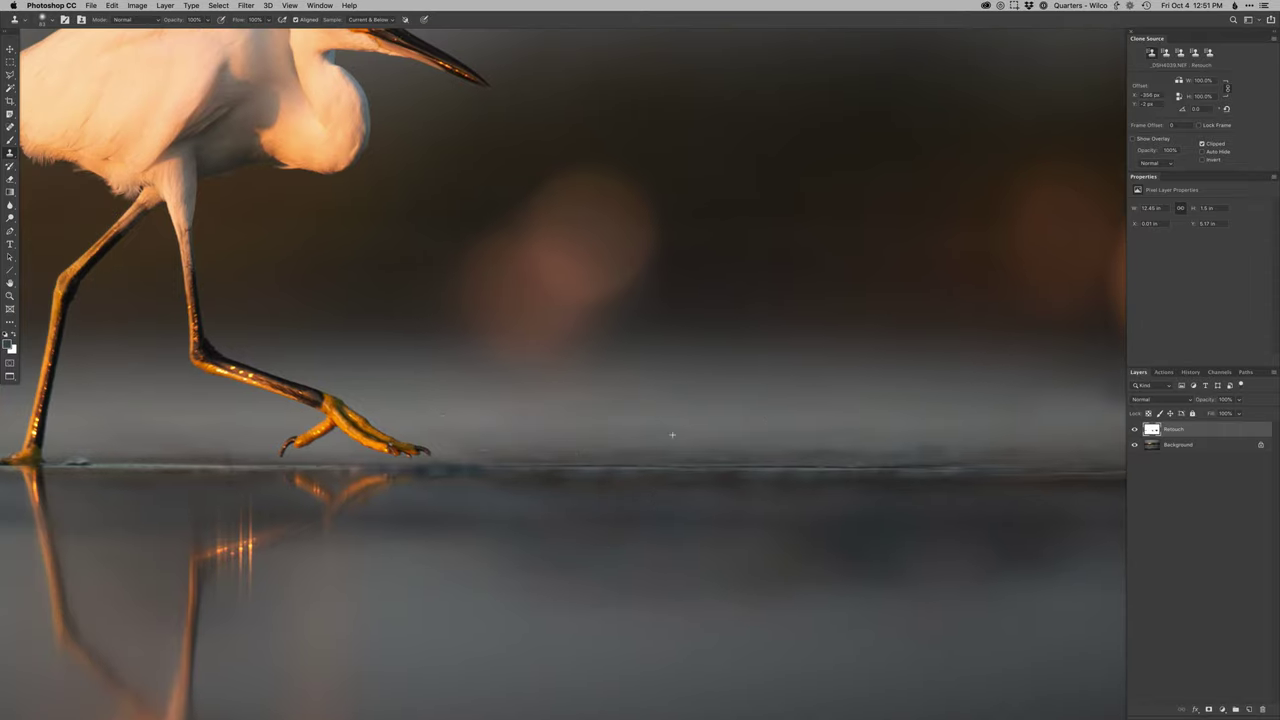
scroll(744, 440, down, 5)
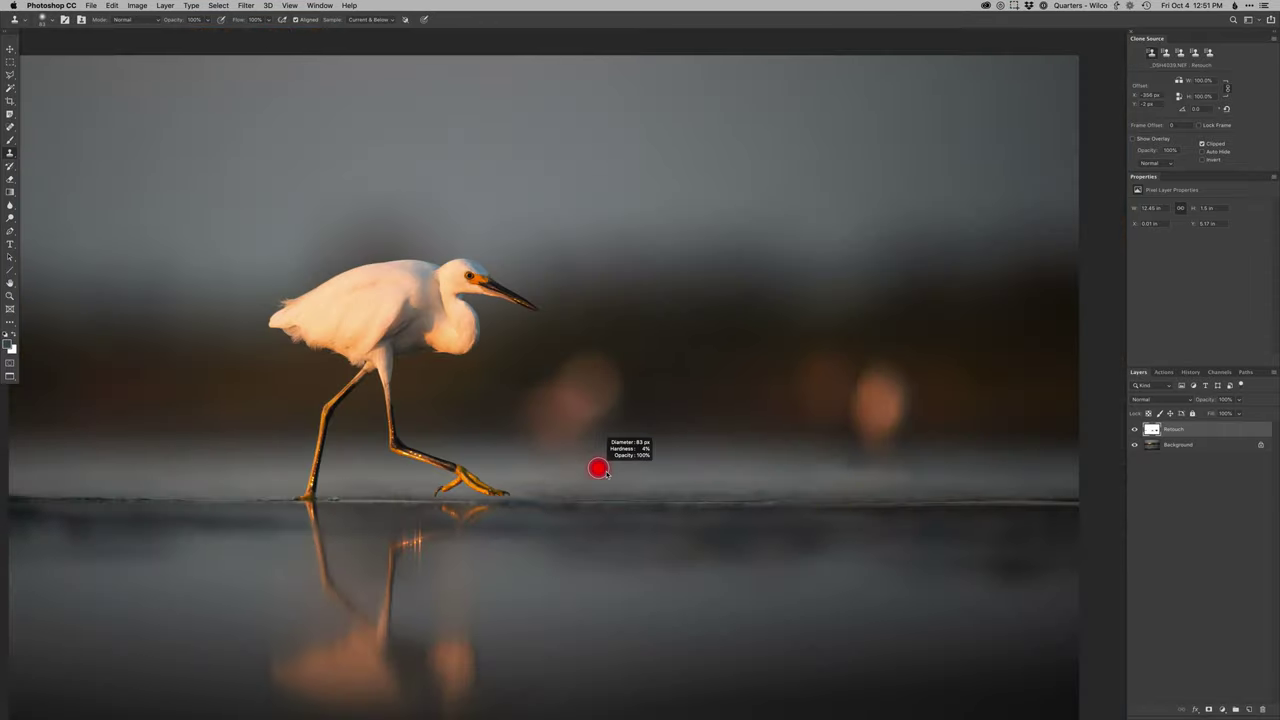
mouse_move(638, 455)
mouse_down()
mouse_move(646, 343)
mouse_move(642, 491)
mouse_move(647, 477)
mouse_move(596, 457)
mouse_move(602, 445)
mouse_move(575, 431)
mouse_move(563, 479)
mouse_move(546, 437)
mouse_move(512, 433)
mouse_move(524, 428)
mouse_move(519, 455)
mouse_move(562, 410)
mouse_up()
alt+click(657, 458)
alt+click(488, 431)
alt+click(490, 429)
mouse_move(552, 461)
mouse_down()
mouse_move(619, 424)
mouse_move(600, 416)
mouse_move(543, 463)
mouse_move(563, 401)
mouse_move(513, 466)
mouse_move(580, 427)
mouse_move(568, 415)
mouse_move(529, 426)
mouse_move(583, 402)
mouse_move(501, 440)
mouse_move(537, 442)
mouse_move(523, 438)
mouse_move(558, 437)
mouse_up()
alt+click(620, 424)
- Clone over the two blurred orange bird shapes at the right of the background, including the bright one's base
alt+click(723, 428)
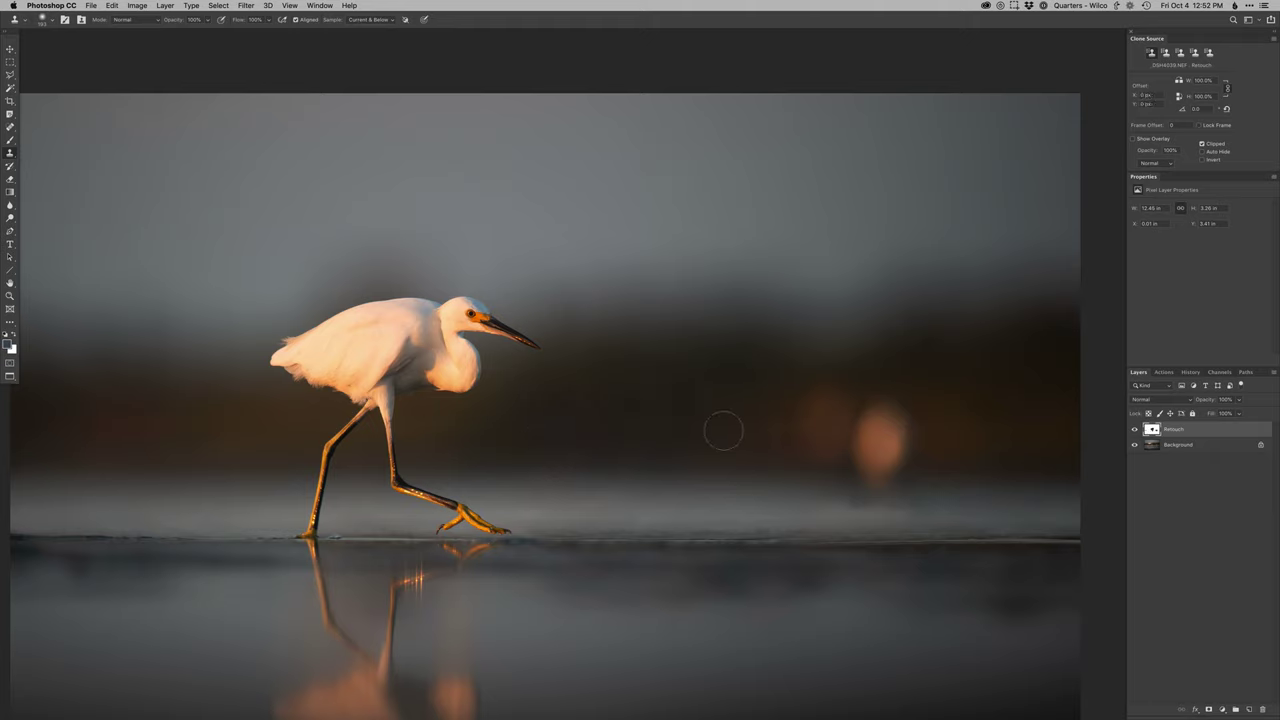
click(815, 428)
drag(833, 422, 834, 449)
alt+click(946, 426)
mouse_move(922, 427)
mouse_down()
mouse_move(893, 461)
mouse_move(894, 410)
mouse_move(866, 447)
mouse_move(862, 423)
mouse_move(907, 478)
mouse_up()
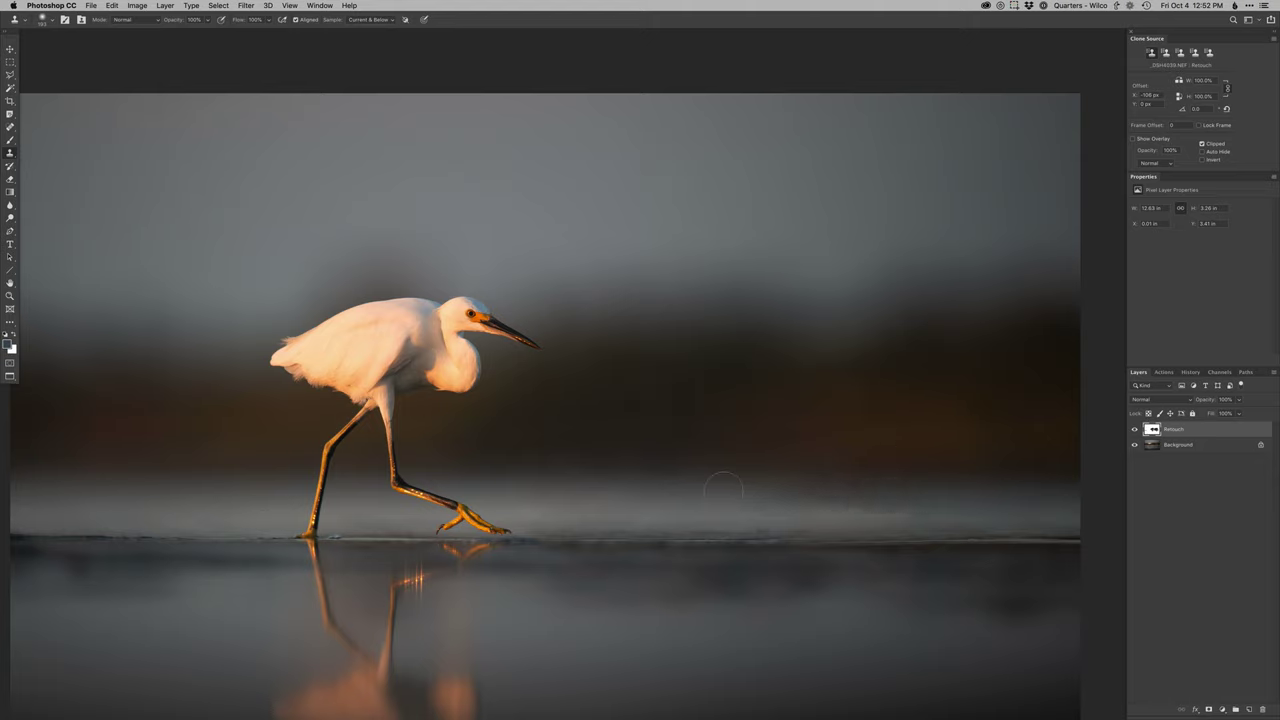
drag(901, 493, 899, 494)
alt+click(793, 492)
mouse_move(812, 434)
mouse_down()
mouse_move(802, 431)
mouse_move(986, 413)
mouse_move(797, 442)
mouse_move(964, 460)
mouse_move(803, 409)
mouse_up()
- Blend the cloned patches in the dark background directly ahead of the egret with further cloning
alt+click(645, 436)
mouse_move(561, 438)
mouse_down()
mouse_move(648, 427)
mouse_move(491, 436)
mouse_move(683, 417)
mouse_up()
alt+click(608, 416)
key(bracketright)
key(bracketright)
key(bracketright)
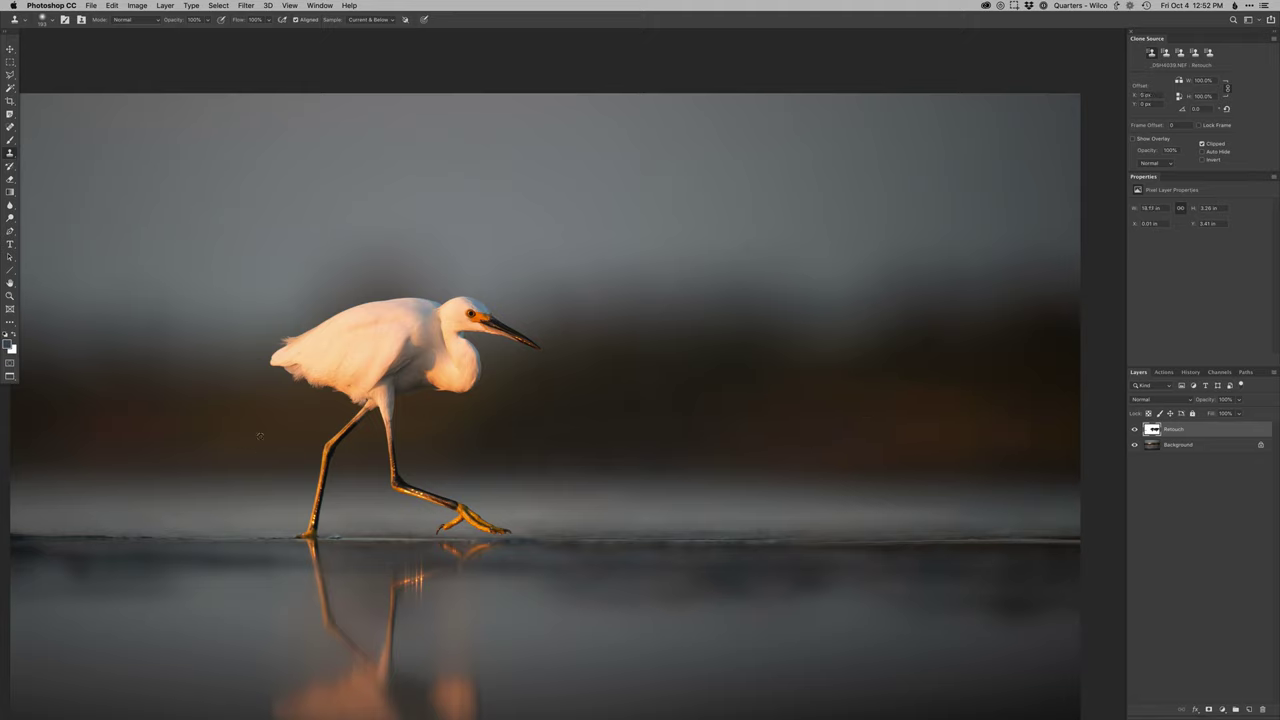
- Even out the dark background from the photo's middle to its right edge with the Clone Stamp
key(bracketleft)
key(bracketleft)
key(bracketleft)
alt+click(736, 435)
mouse_move(682, 429)
mouse_down()
mouse_move(736, 434)
mouse_move(831, 429)
mouse_move(783, 426)
mouse_up()
alt+click(964, 433)
drag(934, 423, 1015, 421)
- Clone smooth water over the dark smudges below the waterline to the right of the egret's reflection
scroll(815, 460, down, 2)
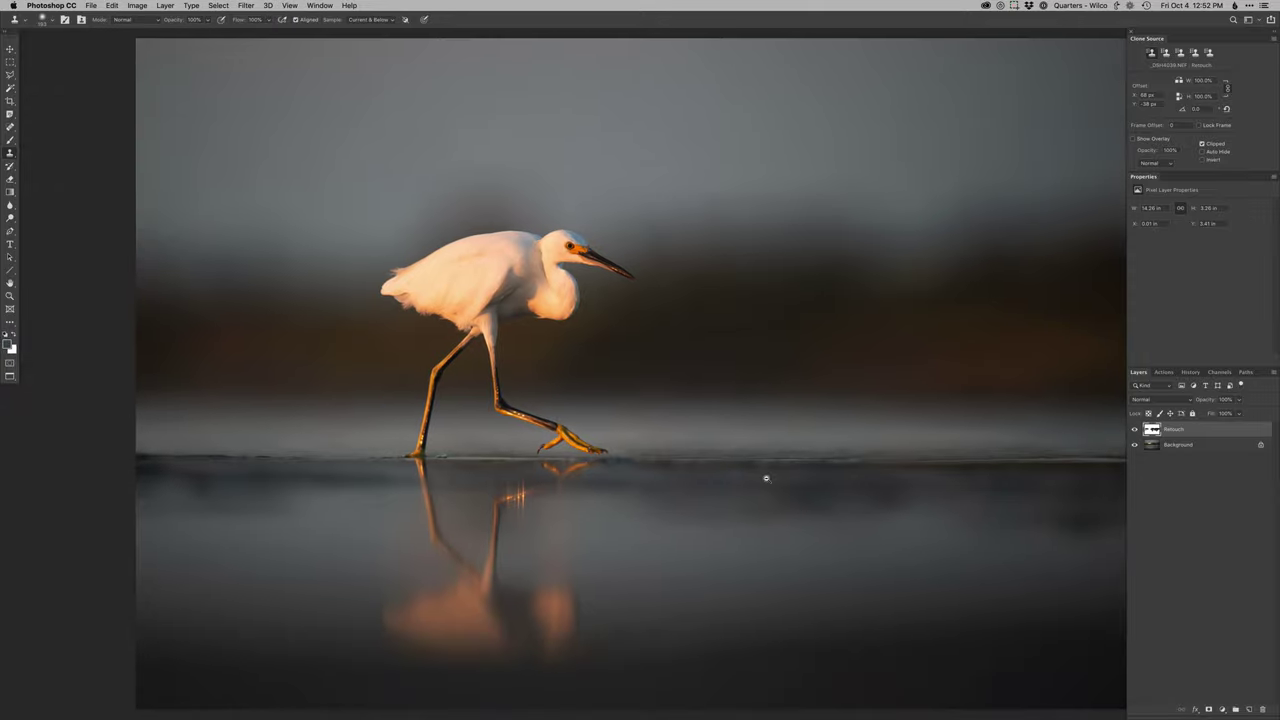
drag(804, 525, 772, 516)
drag(893, 517, 933, 506)
alt+click(950, 502)
click(932, 506)
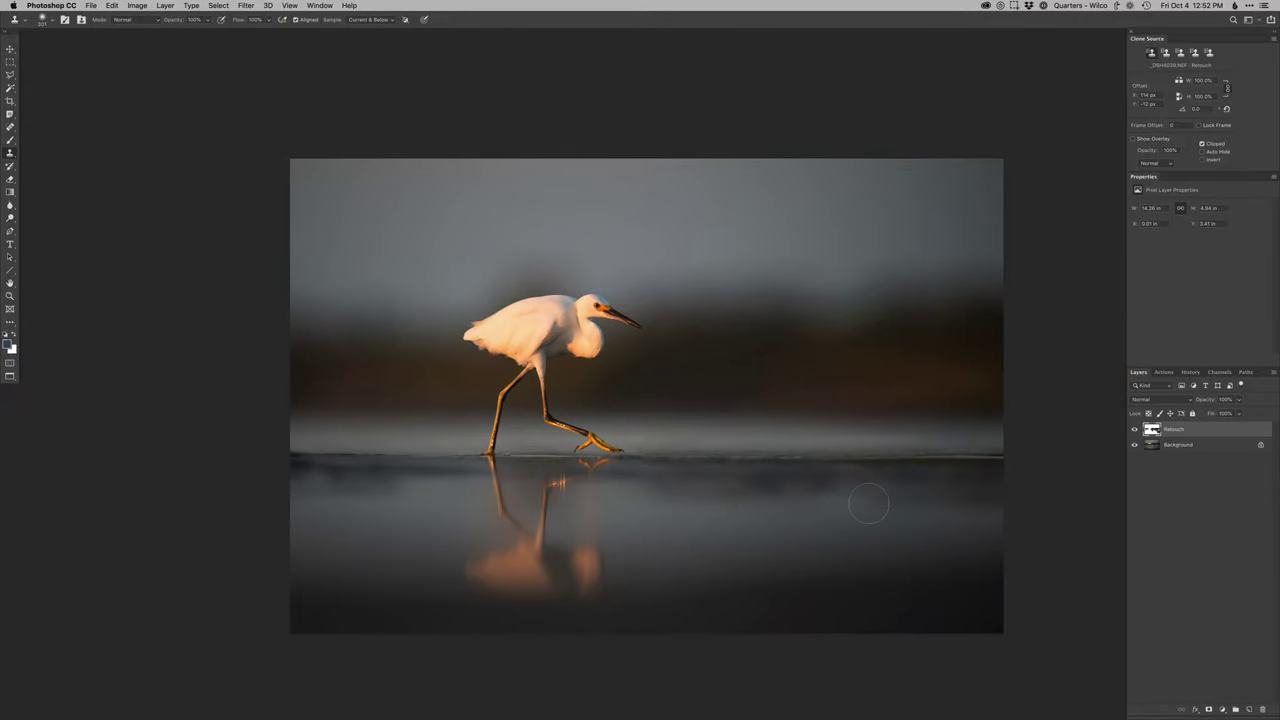
- Clone lighter sky over the darkened upper-right corner of the photo
mouse_move(922, 248)
mouse_down()
mouse_move(946, 248)
mouse_move(974, 215)
mouse_move(920, 222)
mouse_up()
alt+click(900, 238)
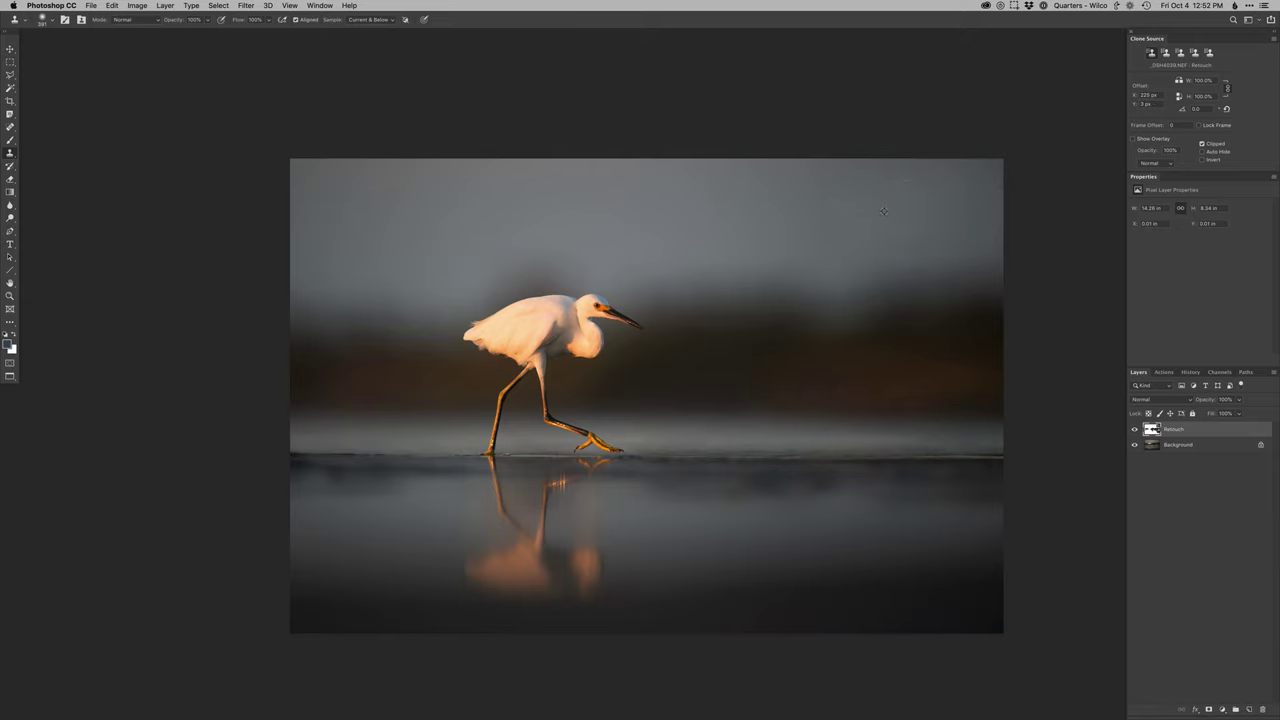
alt+click(967, 178)
drag(1006, 170, 975, 163)
- Add a Curves adjustment layer named Dodge with a black mask above the Retouch layer and focus on the egret's head
super+click(550, 328)
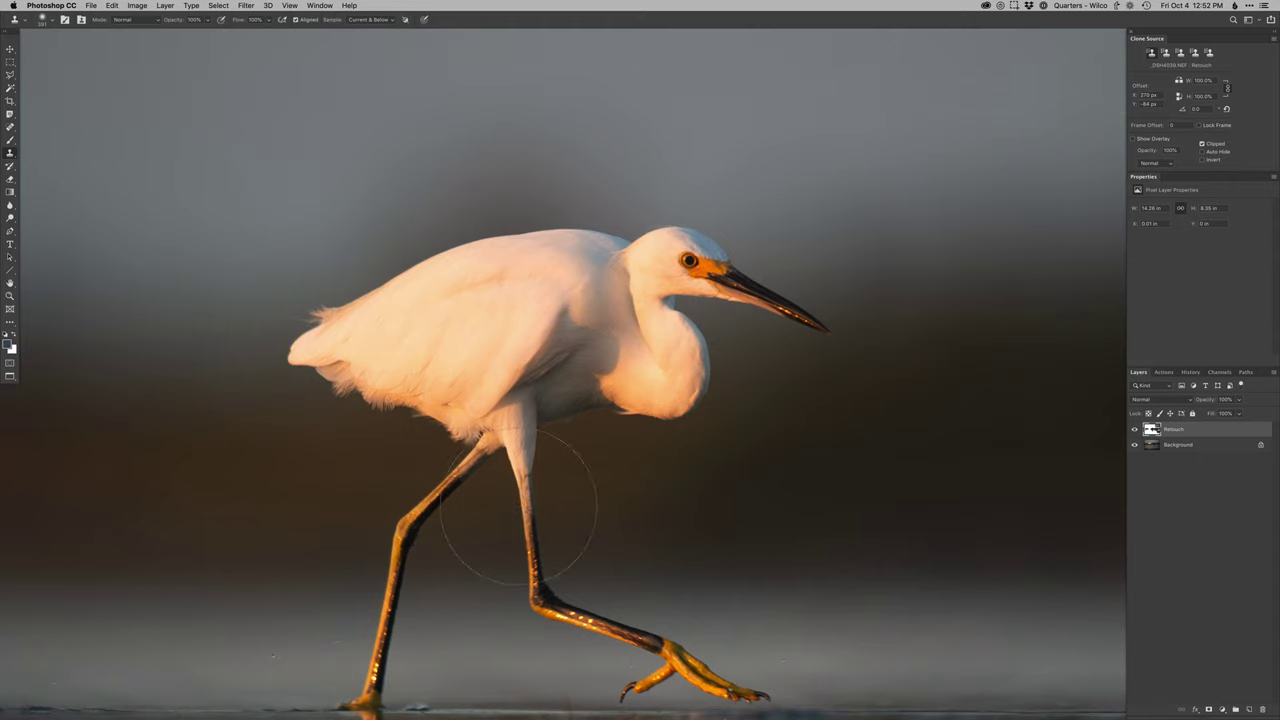
key(F2)
drag(698, 269, 679, 379)
- Dodge the egret's eye area by painting white on the Dodge layer's mask with a small soft brush at 0% hardness
click(678, 380)
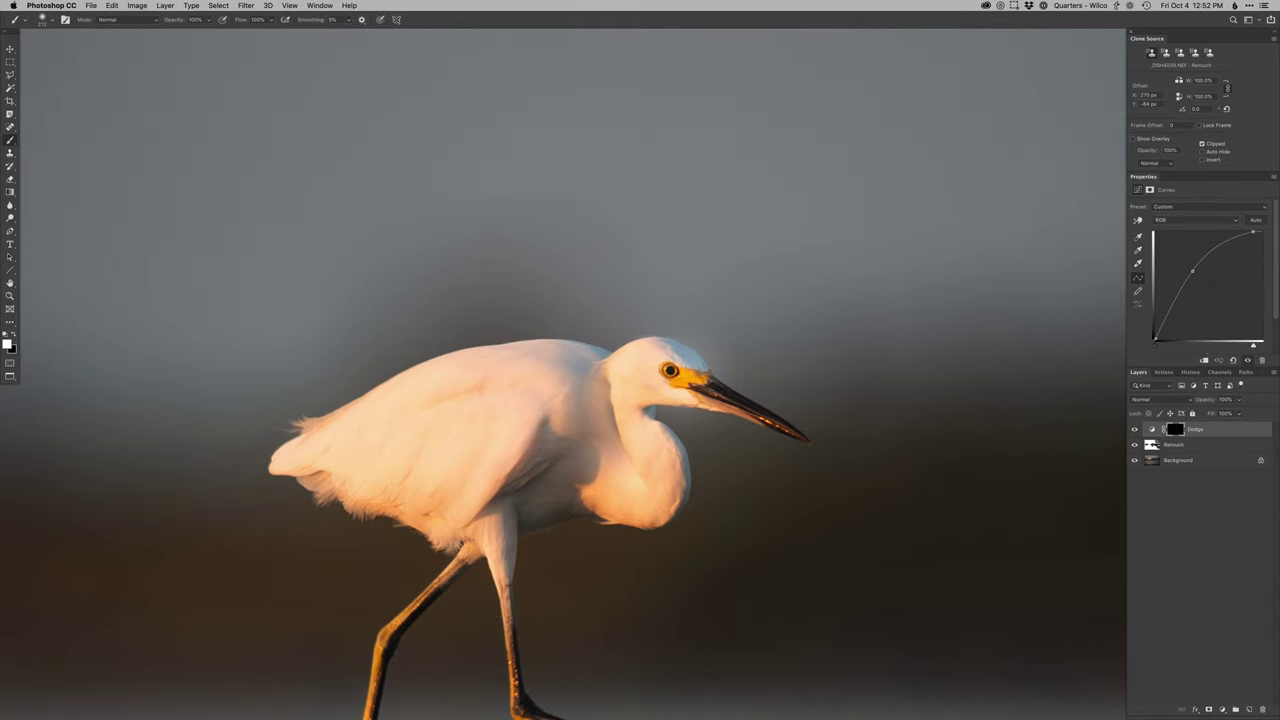
key(super+z)
right_click(716, 414)
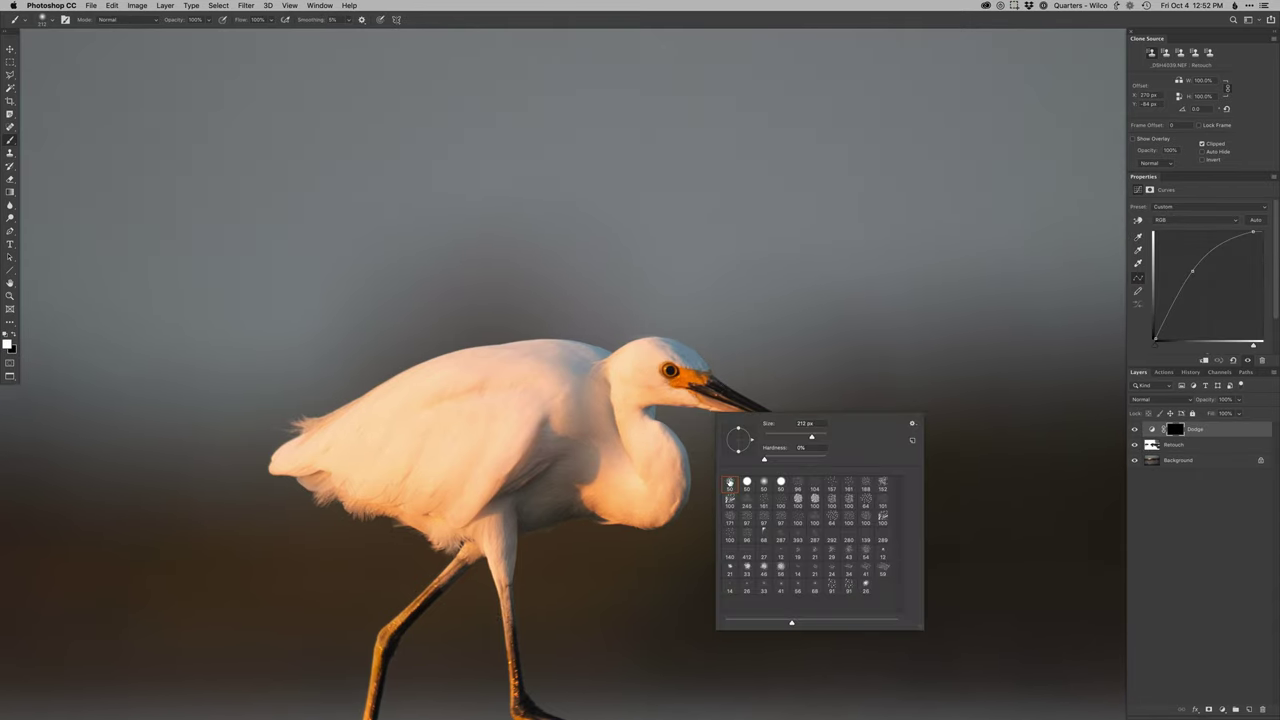
drag(685, 376, 670, 376)
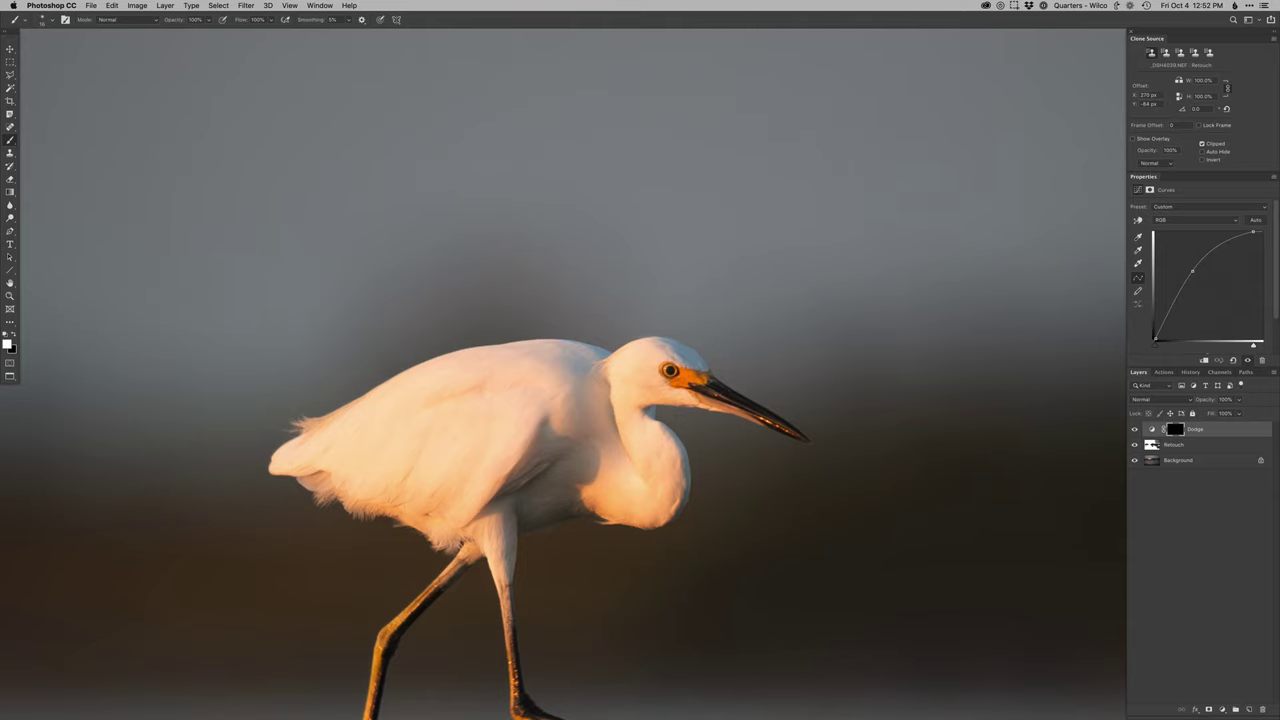
key(x)
- Dodge the egret's legs and feet by painting white on the Dodge layer's mask
key(super+minus)
key(super+minus)
key(super+minus)
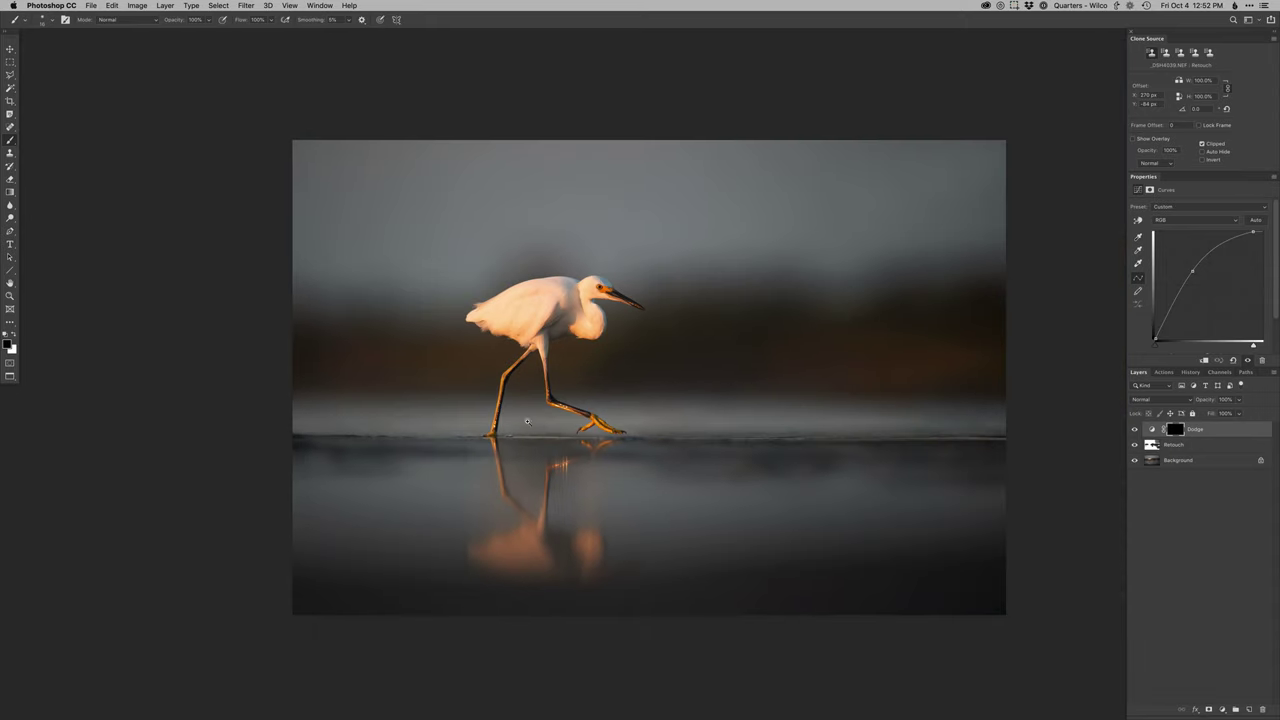
super+click(524, 389)
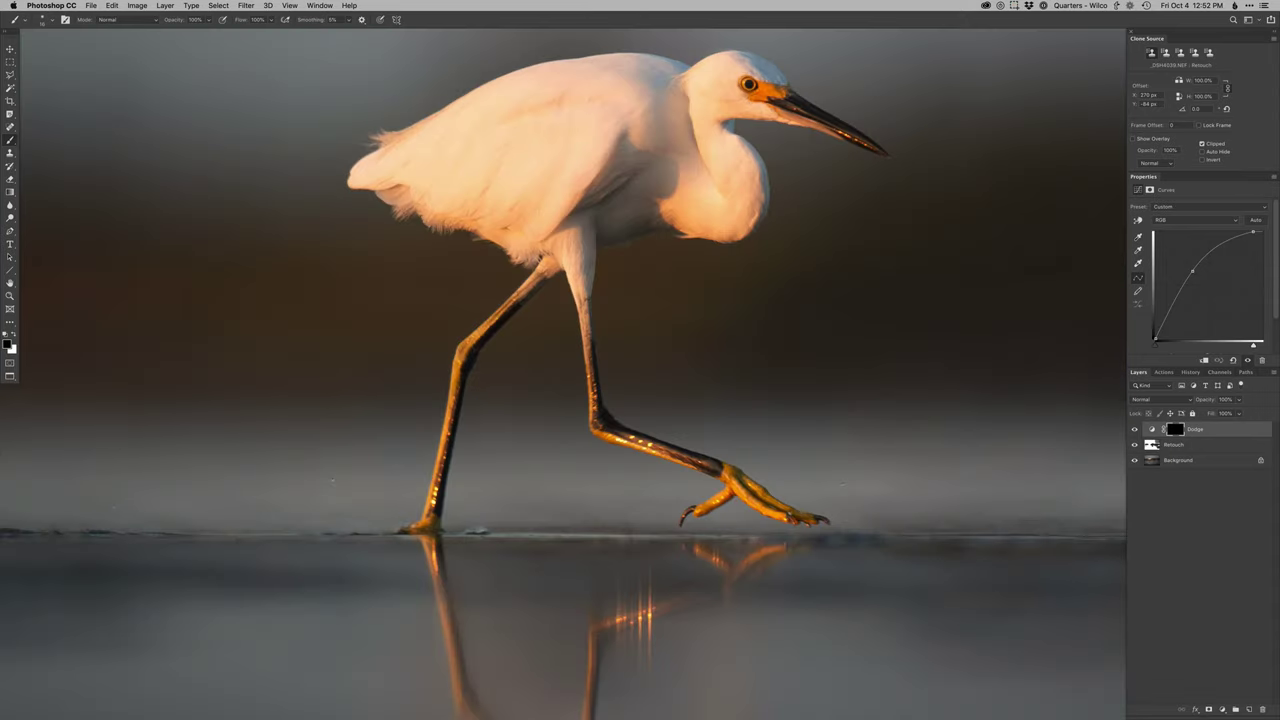
key(x)
scroll(754, 499, down, 5)
scroll(703, 394, down, 2)
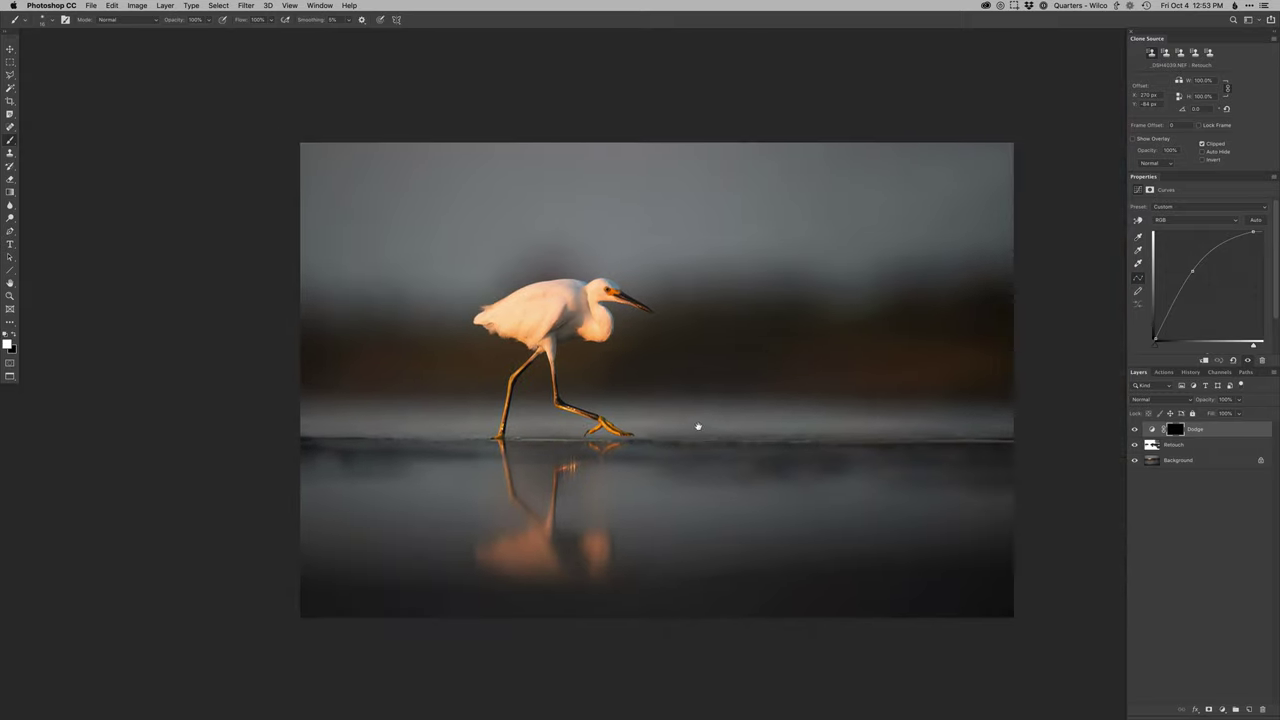
drag(698, 426, 676, 418)
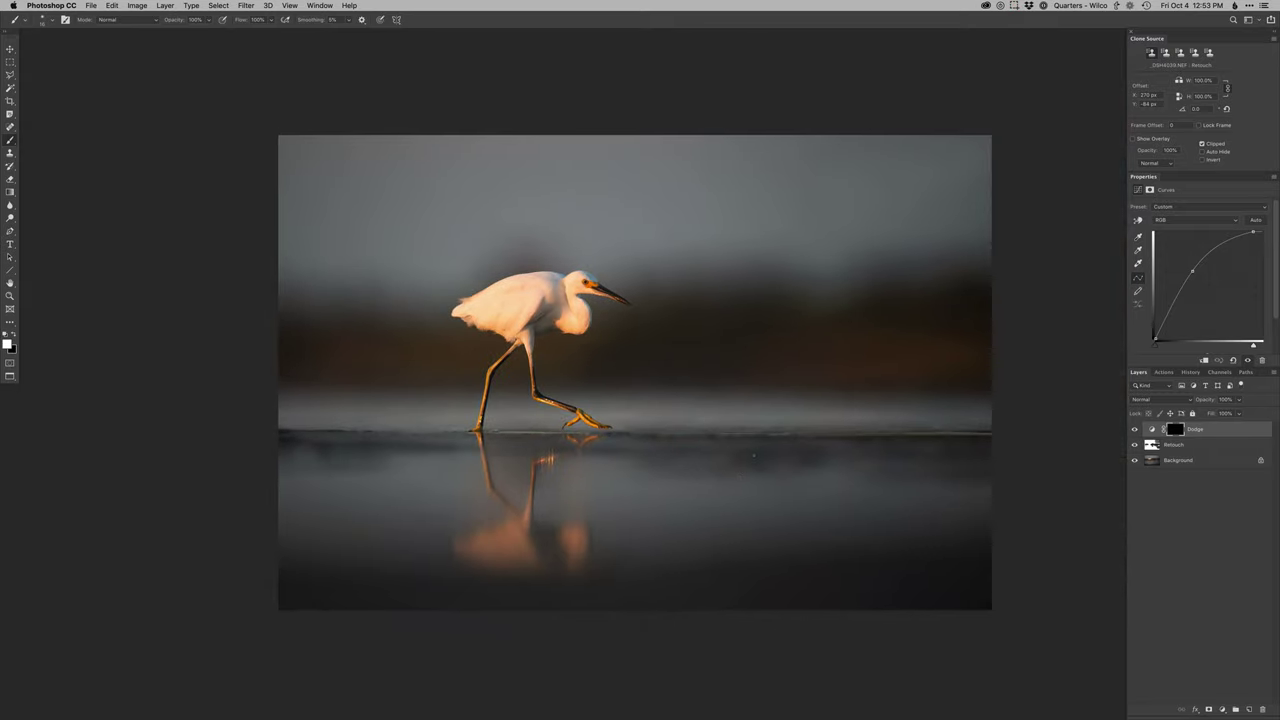
- Add a Curves adjustment layer above the Dodge layer and raise its Blue channel slightly to cool the photo
key(super+shift+m)
key(Return)
key(alt+5)
- Mask the blue curve off the dark background band and the egret's body and legs
key(super+i)
drag(584, 409, 512, 422)
super+click(482, 397)
super+click(482, 389)
mouse_move(506, 424)
mouse_down()
mouse_move(320, 457)
mouse_move(332, 447)
mouse_up()
drag(470, 415, 466, 417)
key(x)
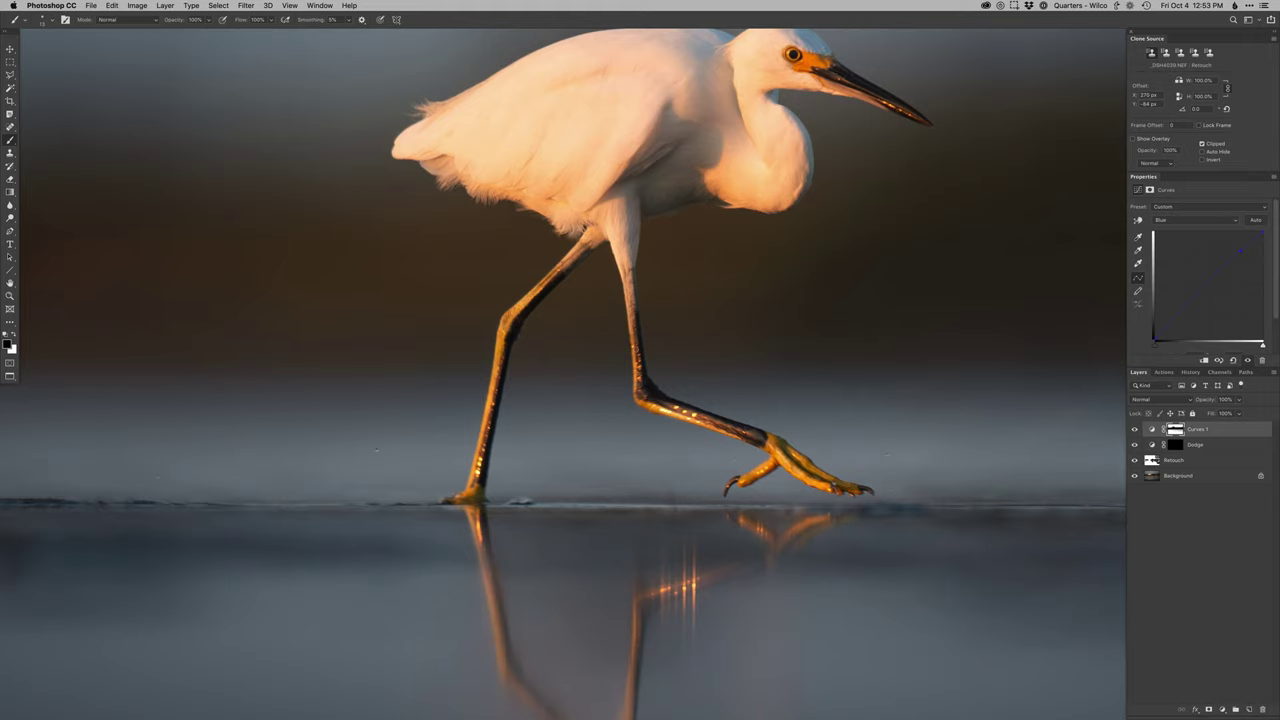
drag(652, 400, 658, 400)
- Paint black on the blue curve's mask over the egret's reflection in the water
scroll(564, 374, down, 3)
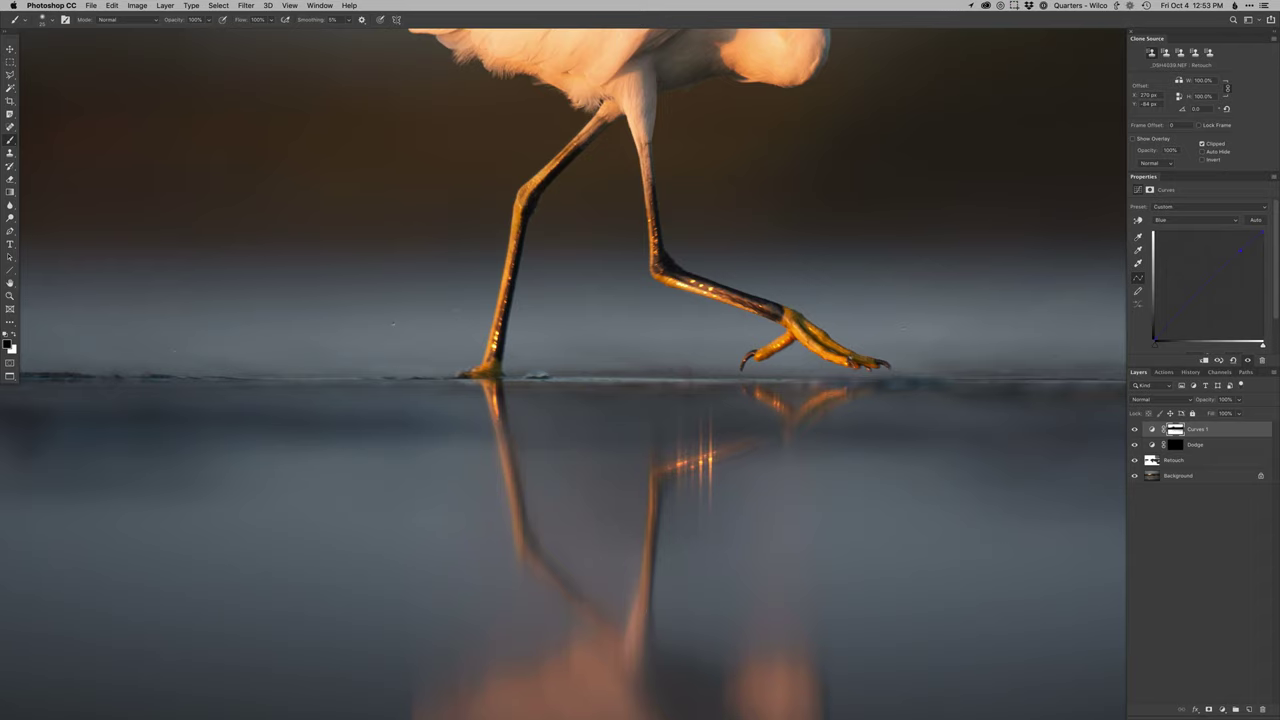
scroll(560, 450, down, 6)
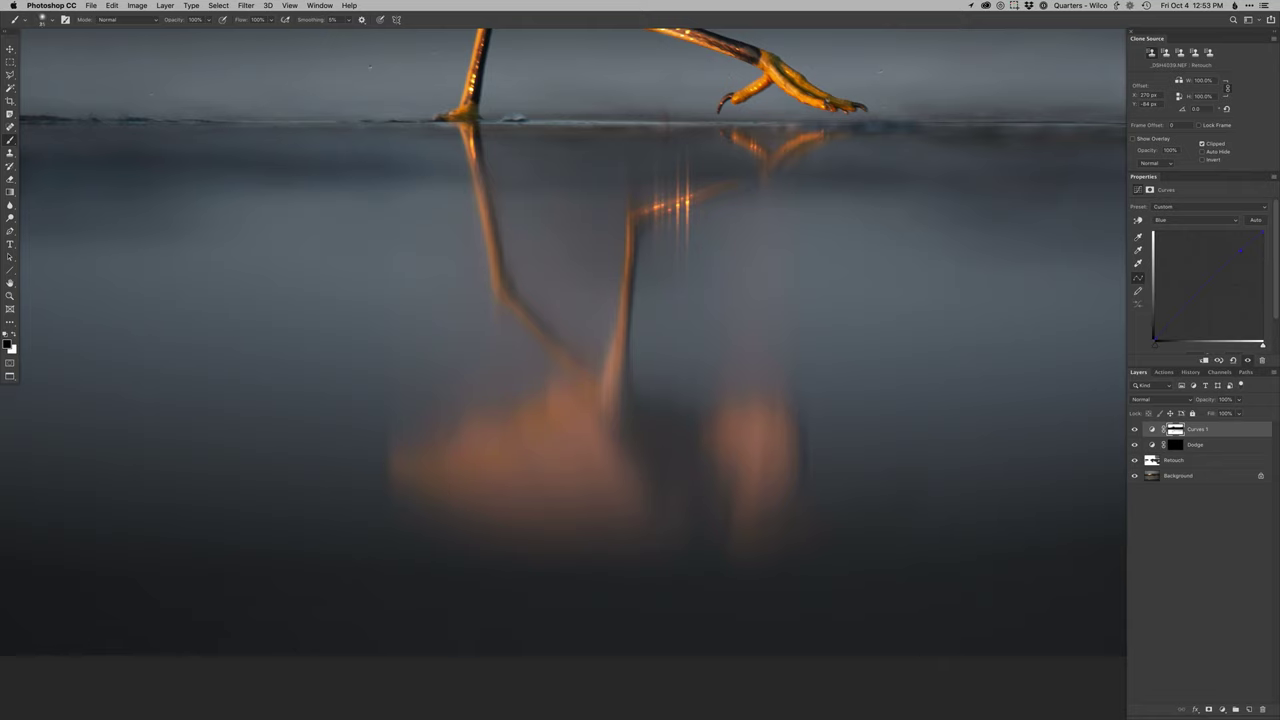
drag(543, 486, 554, 486)
scroll(798, 360, down, 5)
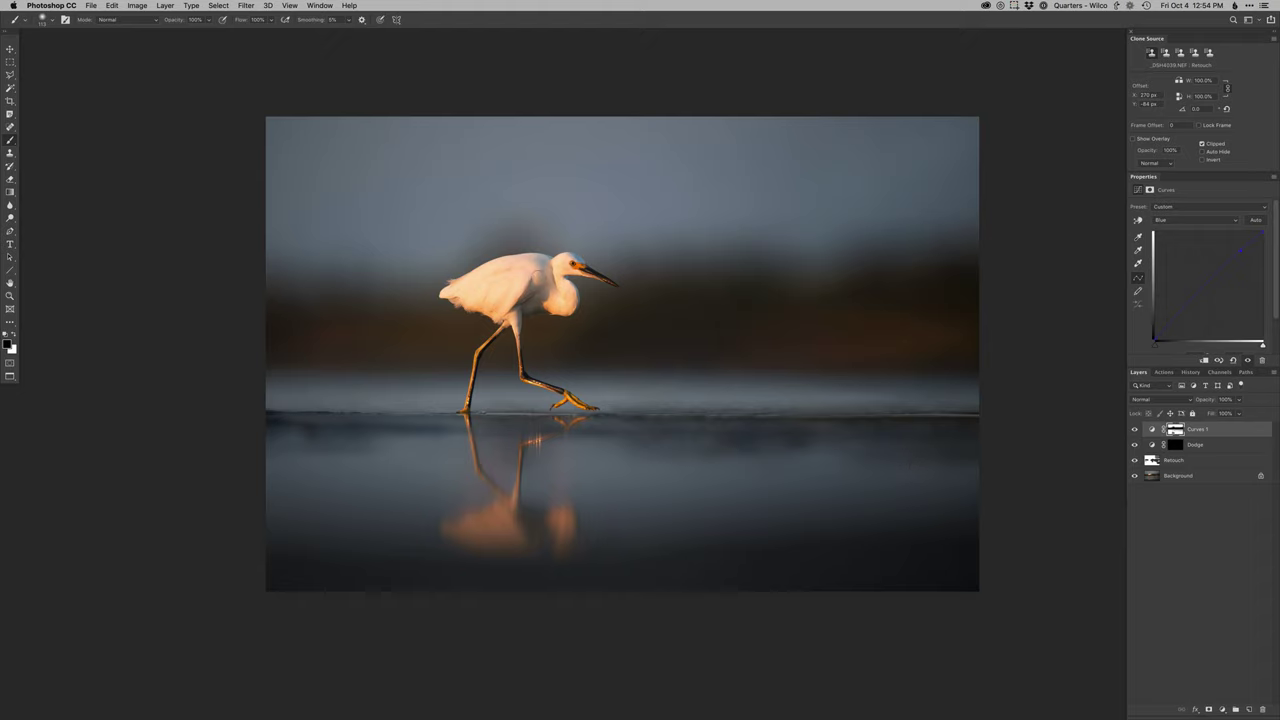
- Add a second Curves adjustment layer, pull its RGB curve down slightly to darken the photo, and compare it off and on
key(super+m)
key(Return)
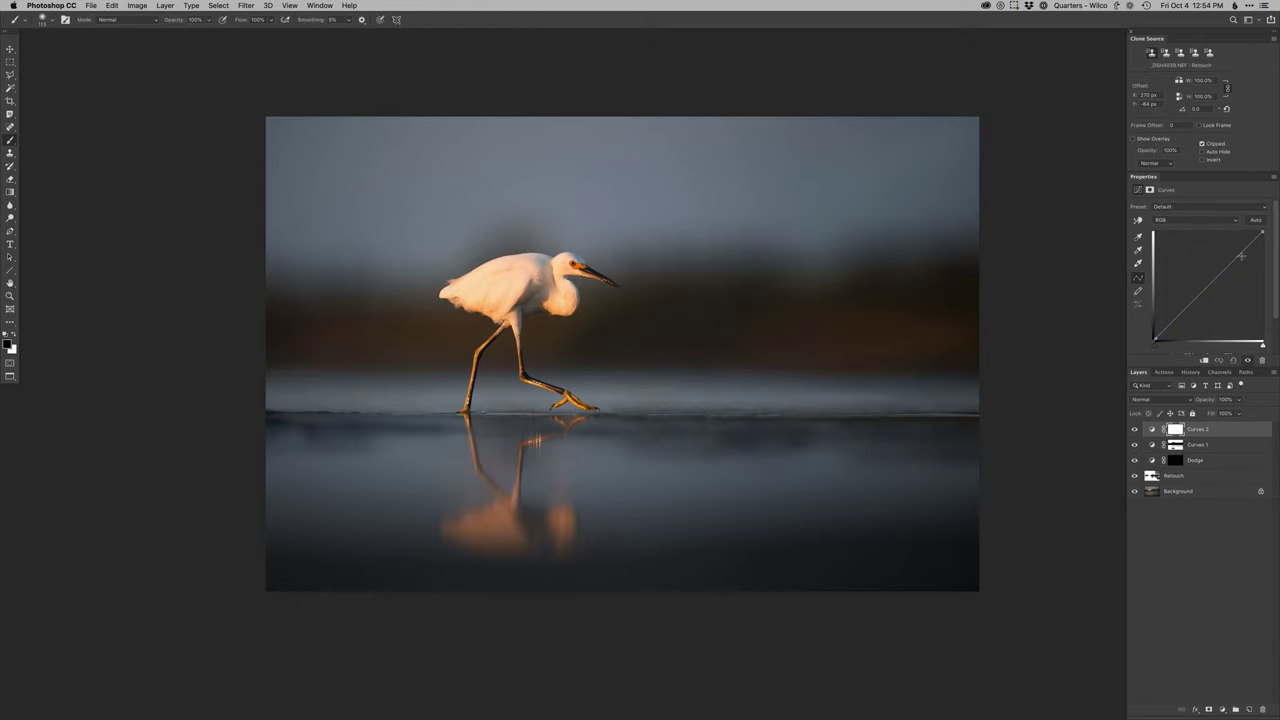
click(1240, 256)
drag(1239, 260, 1240, 262)
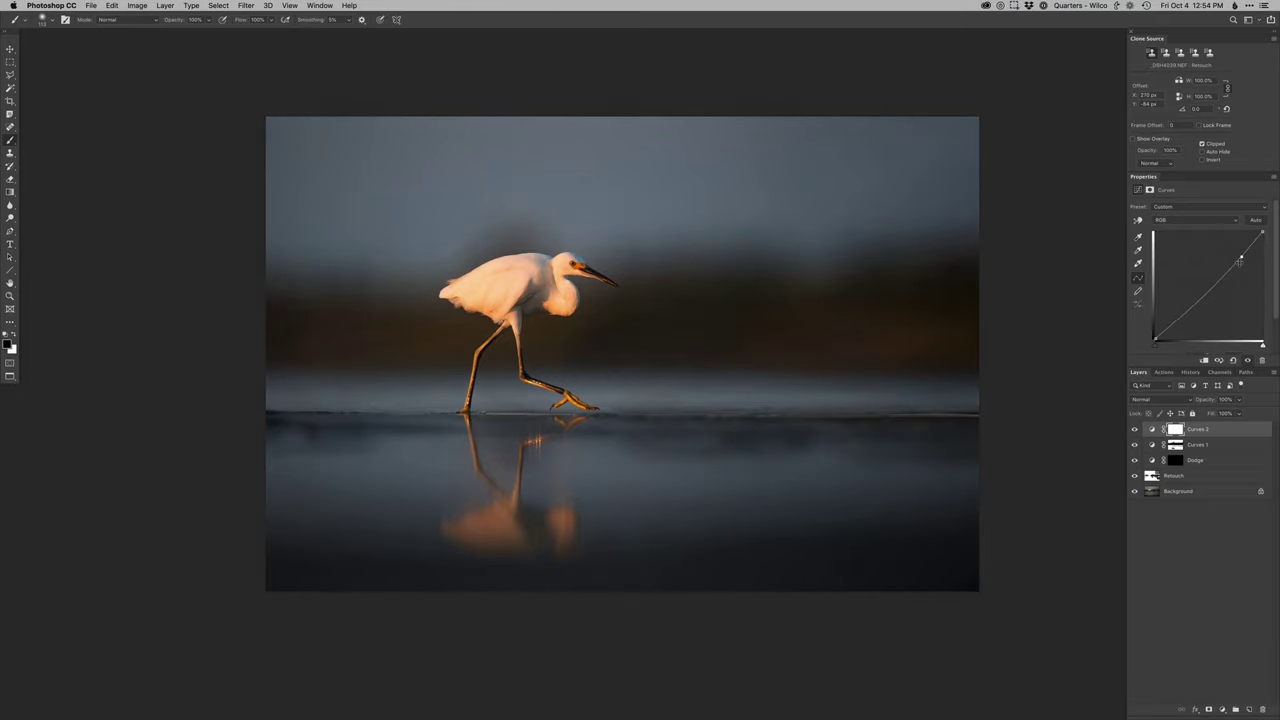
click(1135, 429)
click(1135, 429)
- Compare the edited photo with the Background layer alone by hiding and reshowing all layers above it
drag(947, 514, 956, 592)
super+click(875, 528)
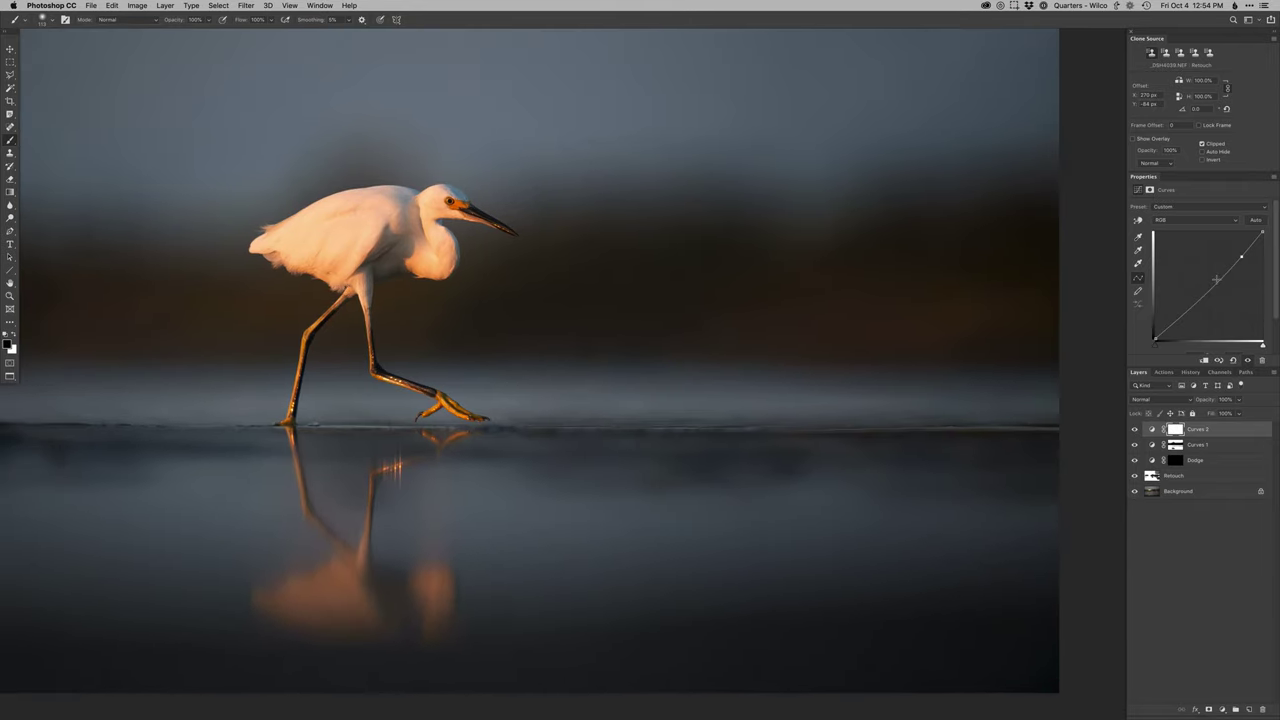
key(v)
key(super+0)
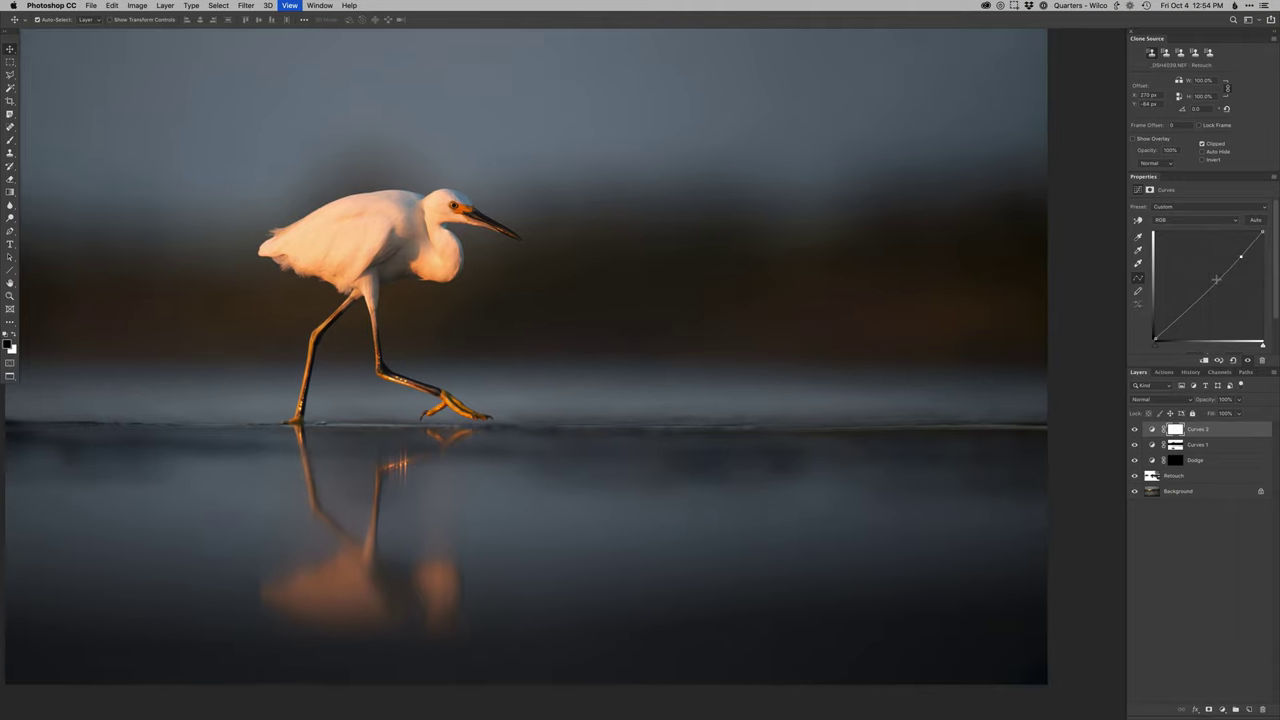
drag(1054, 531, 1020, 534)
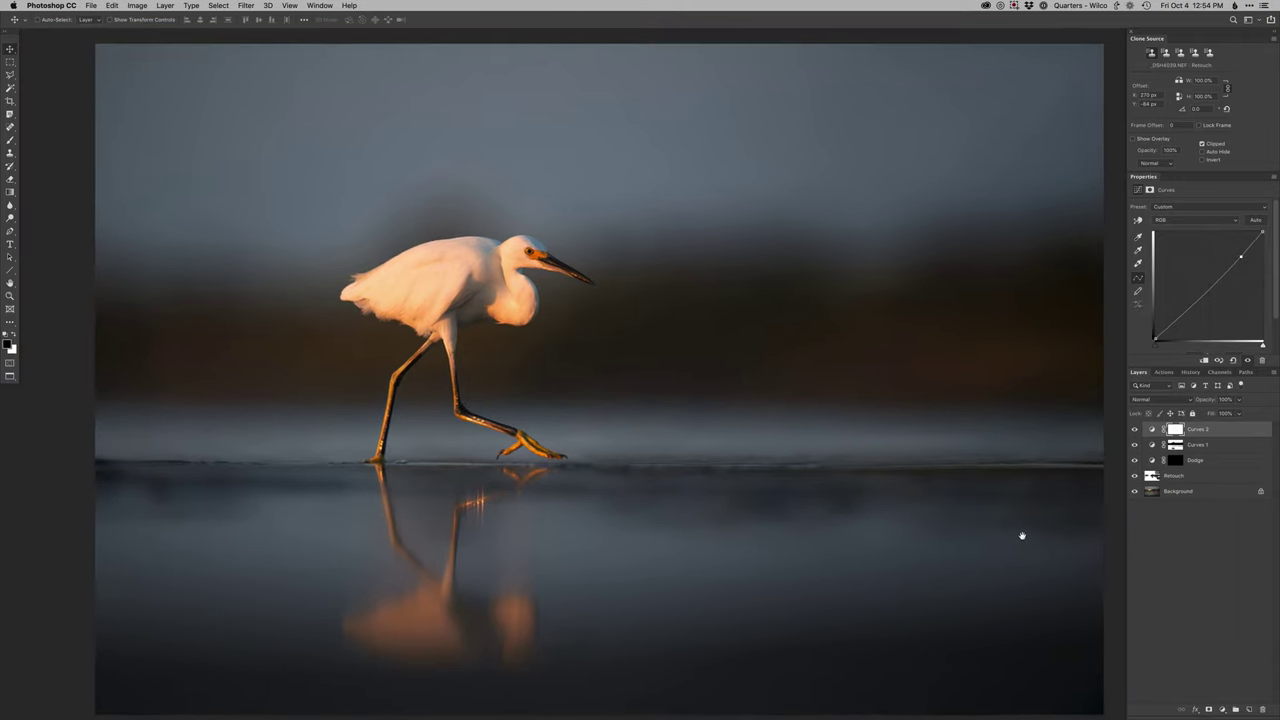
alt+click(1134, 491)
alt+click(1134, 491)
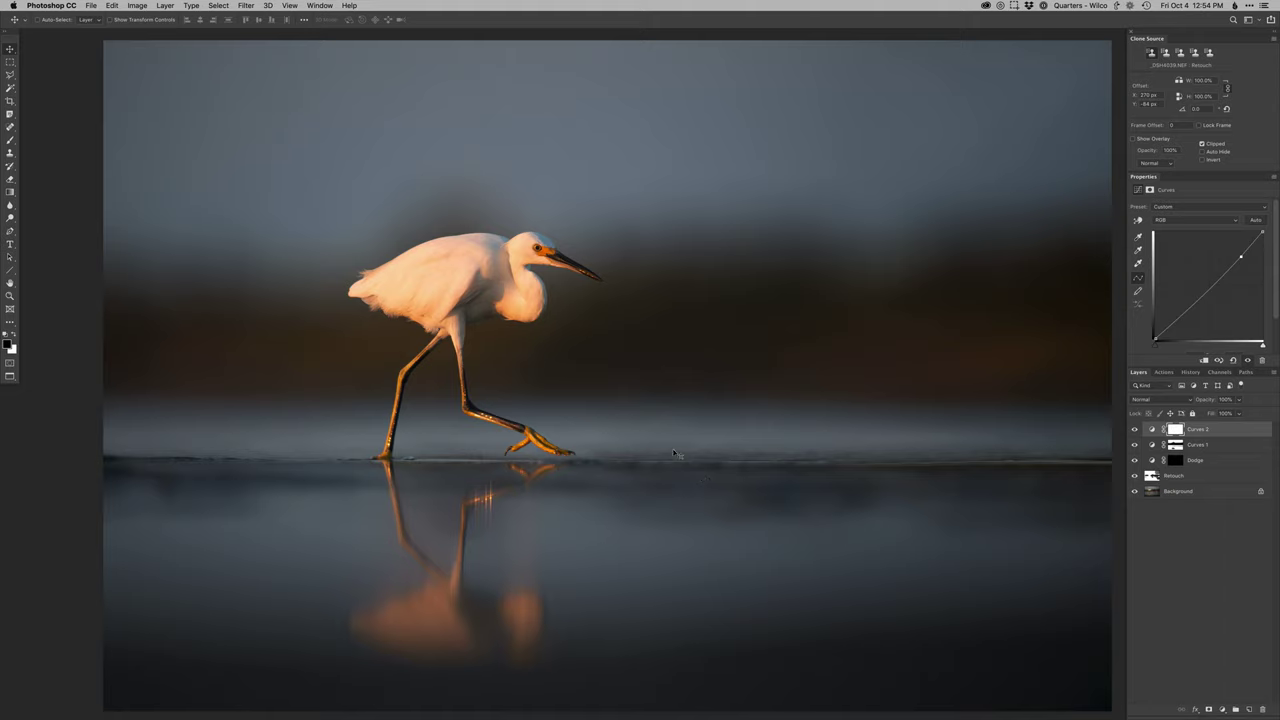
- Save and close the retouched photo and switch to Lightroom
key(super+s)
key(super+w)
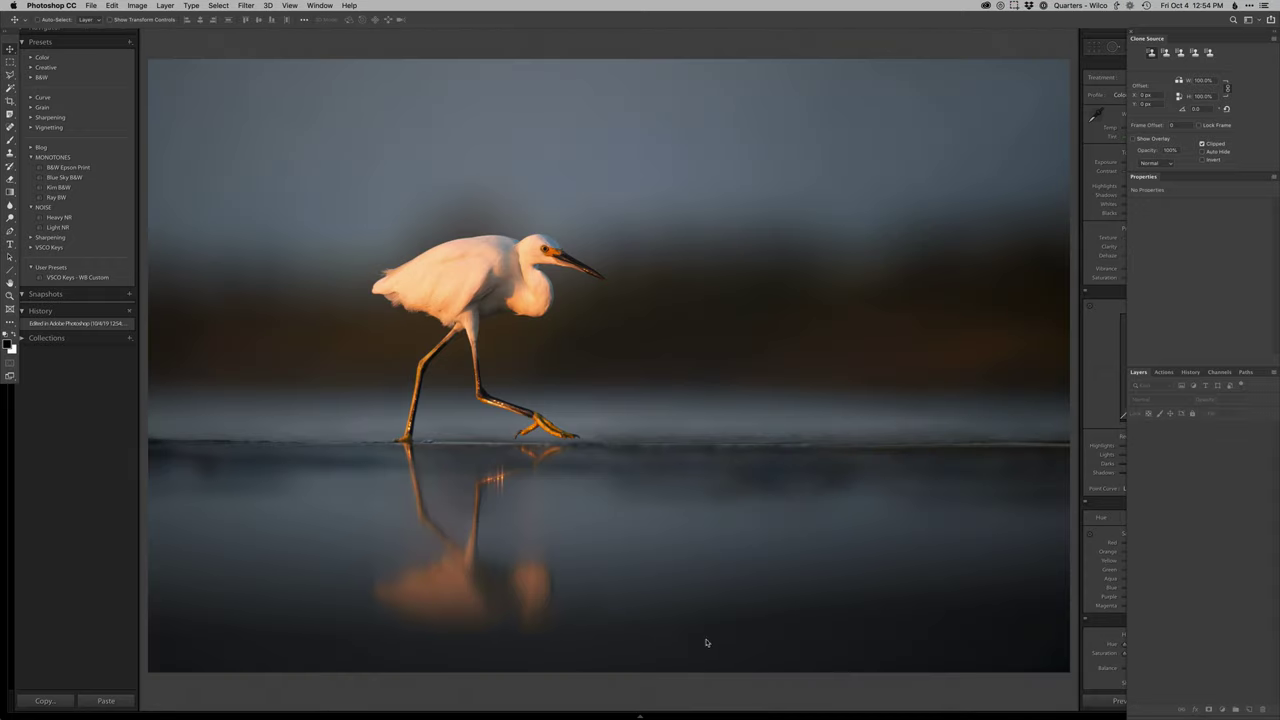
click(745, 684)
- Open the original _DSH4039 NEF photo in Develop and reset all its adjustments
key(g)
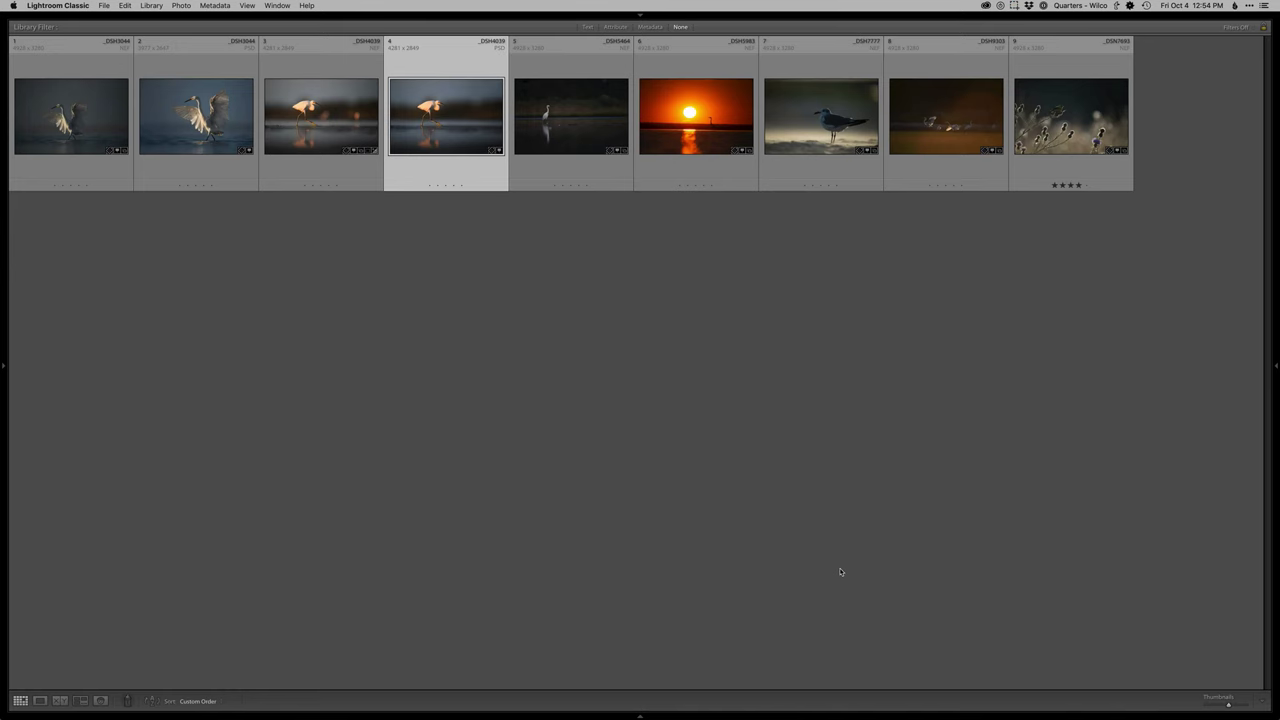
key(d)
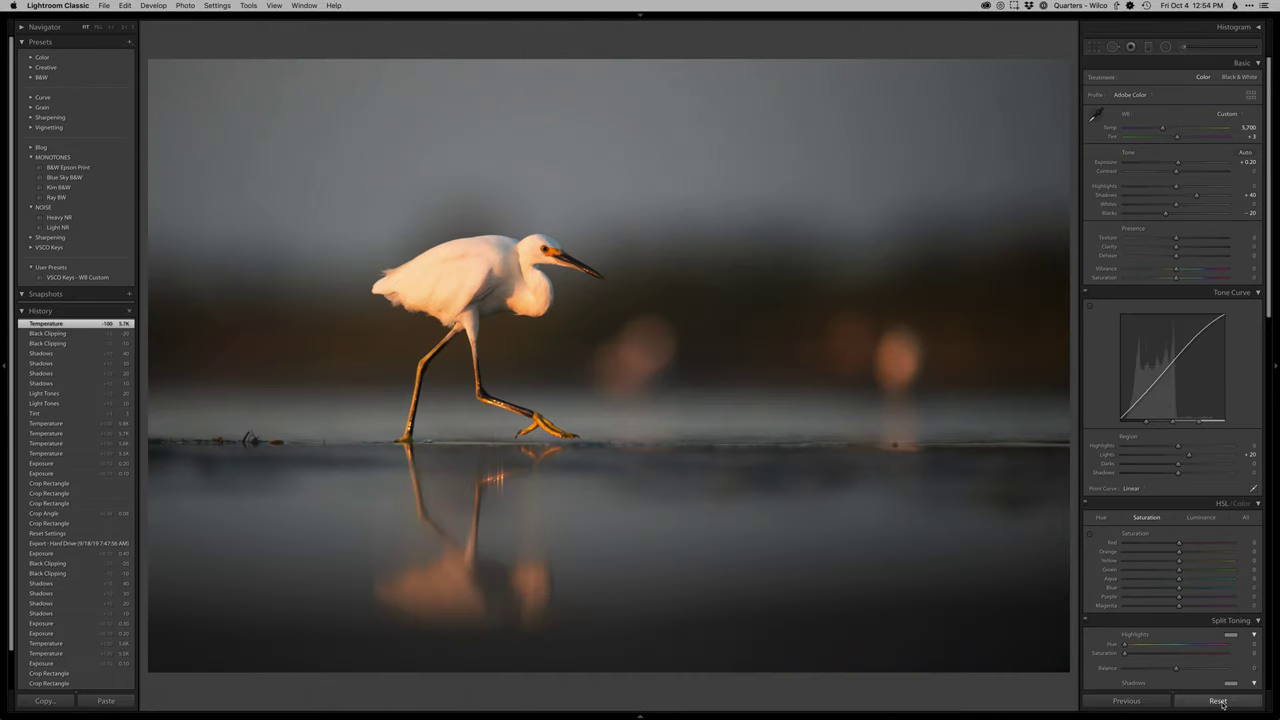
click(1220, 701)
- Compare the unedited NEF with the finished PSD of the egret in Survey view and one at a time in Loupe view
key(g)
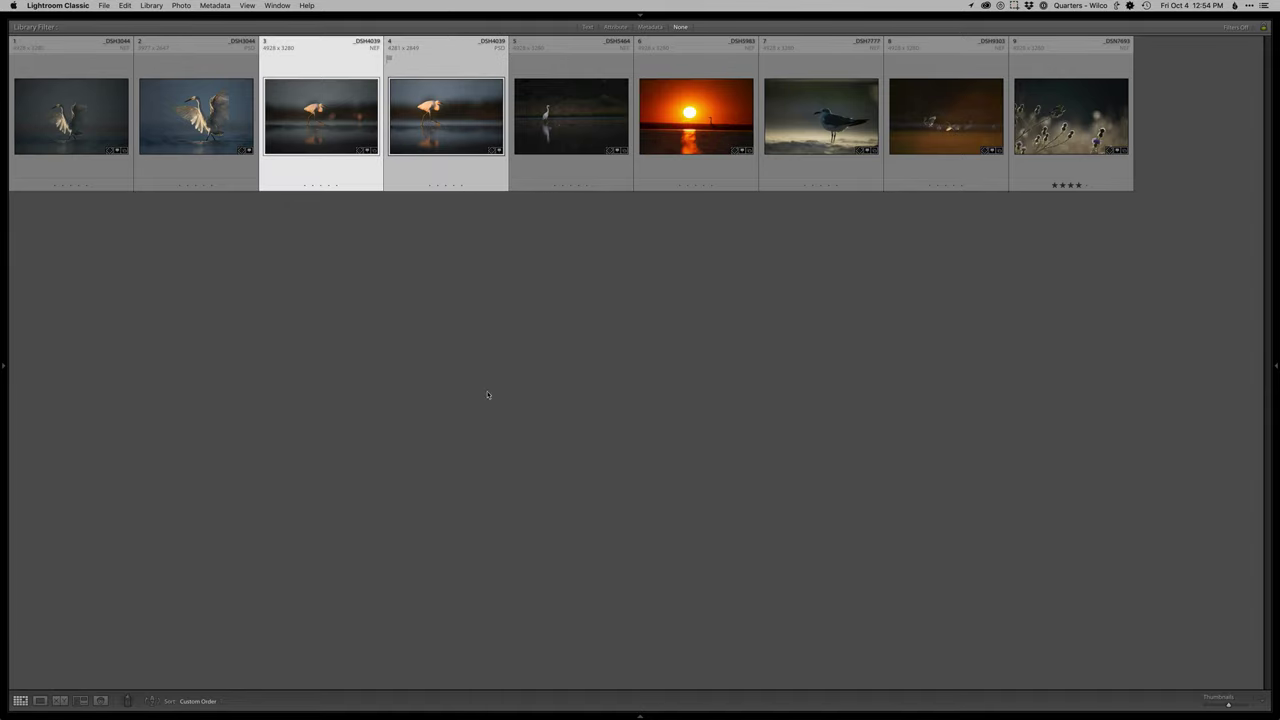
key(c)
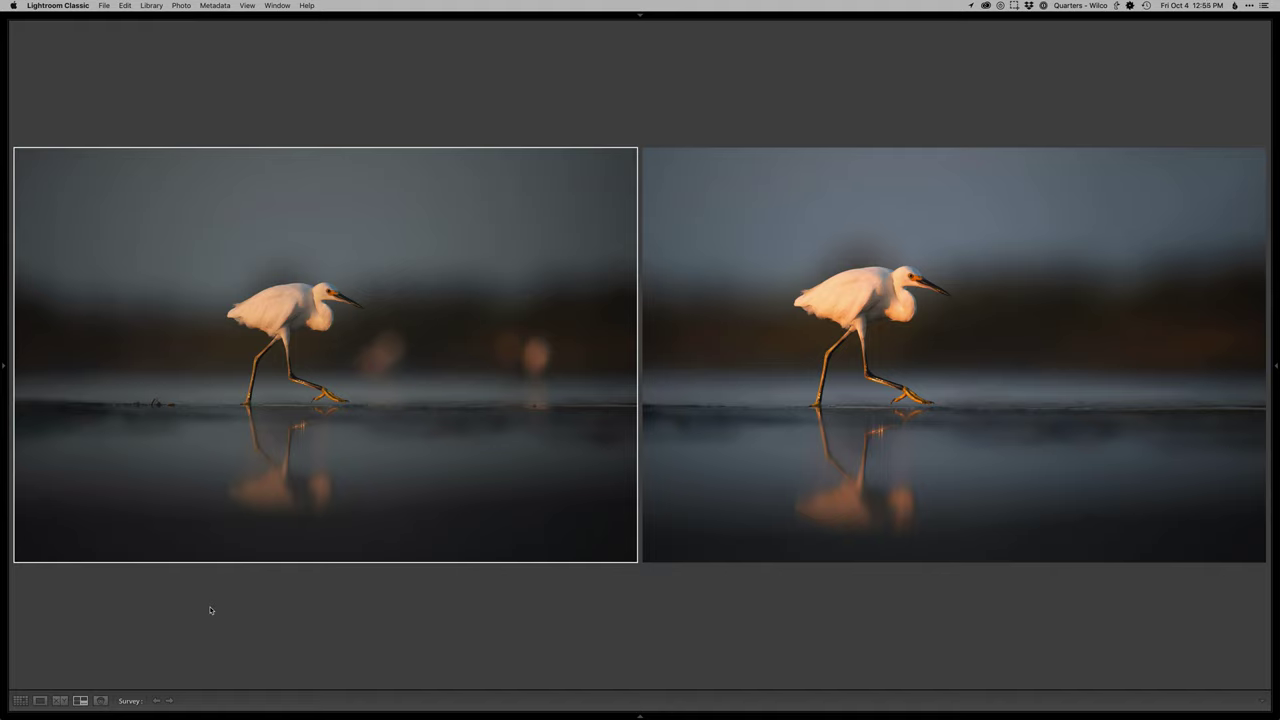
key(e)
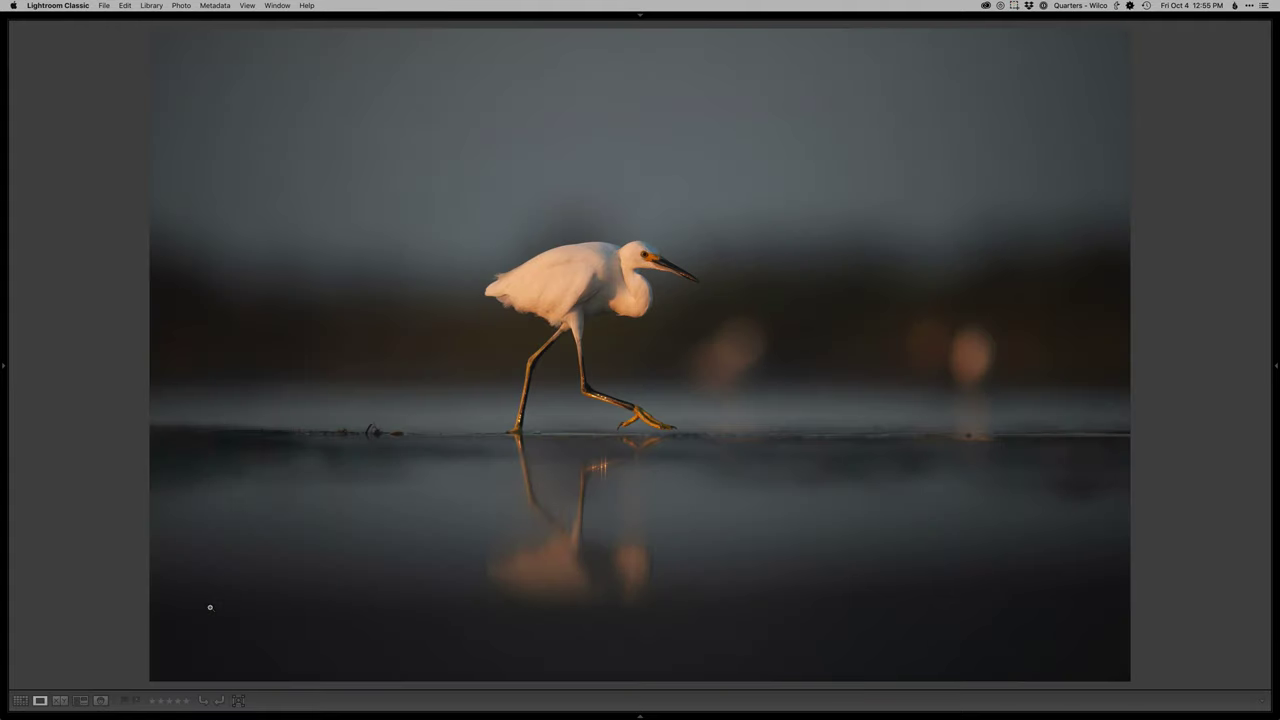
key(Right)
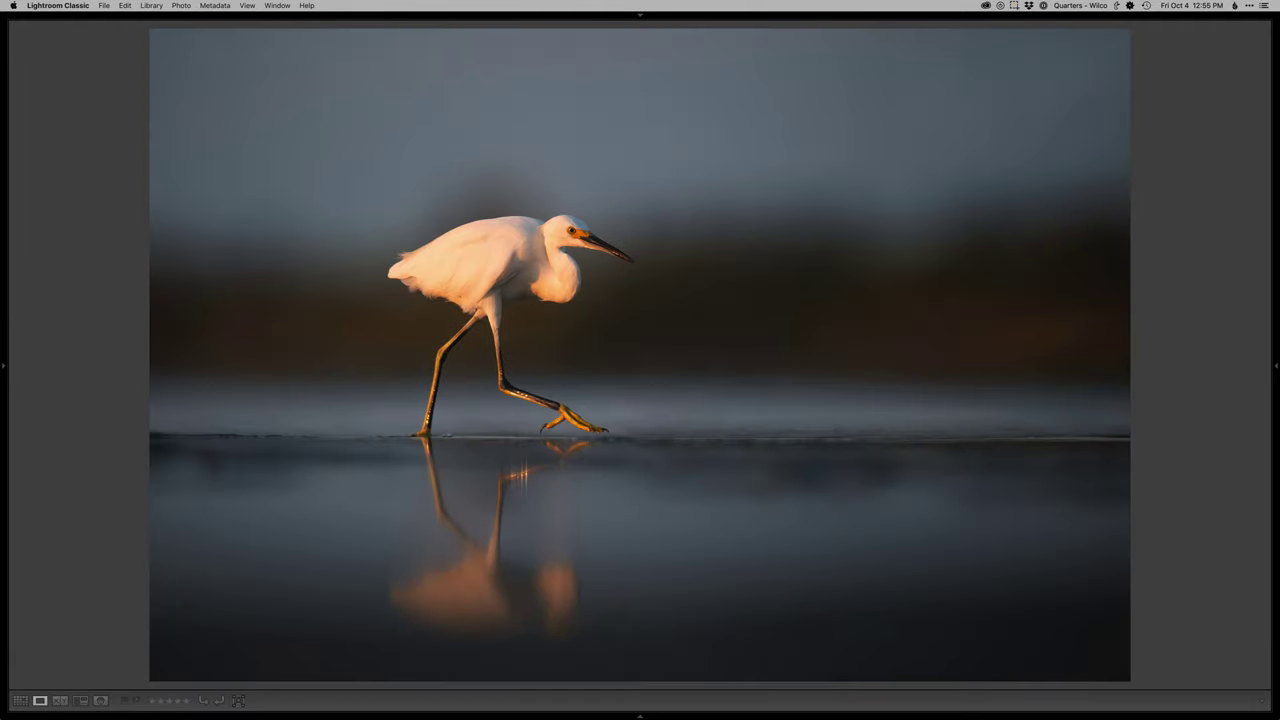
key(Left)
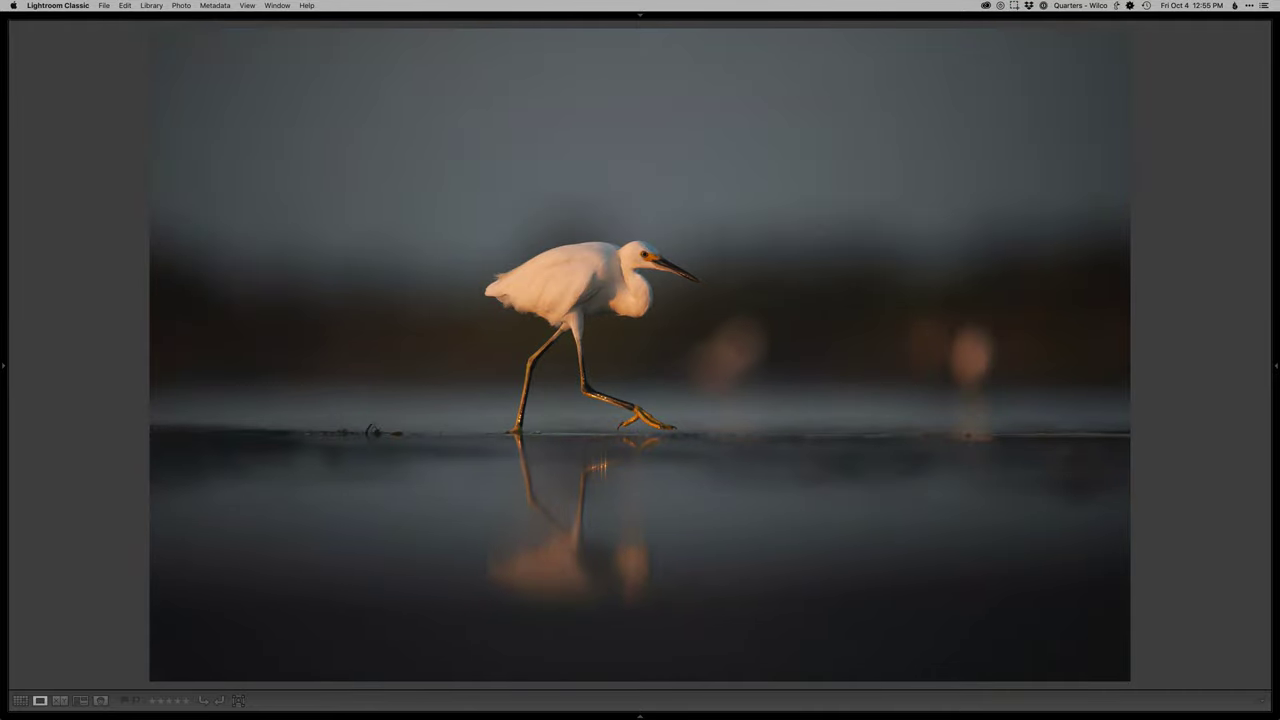
key(Right)
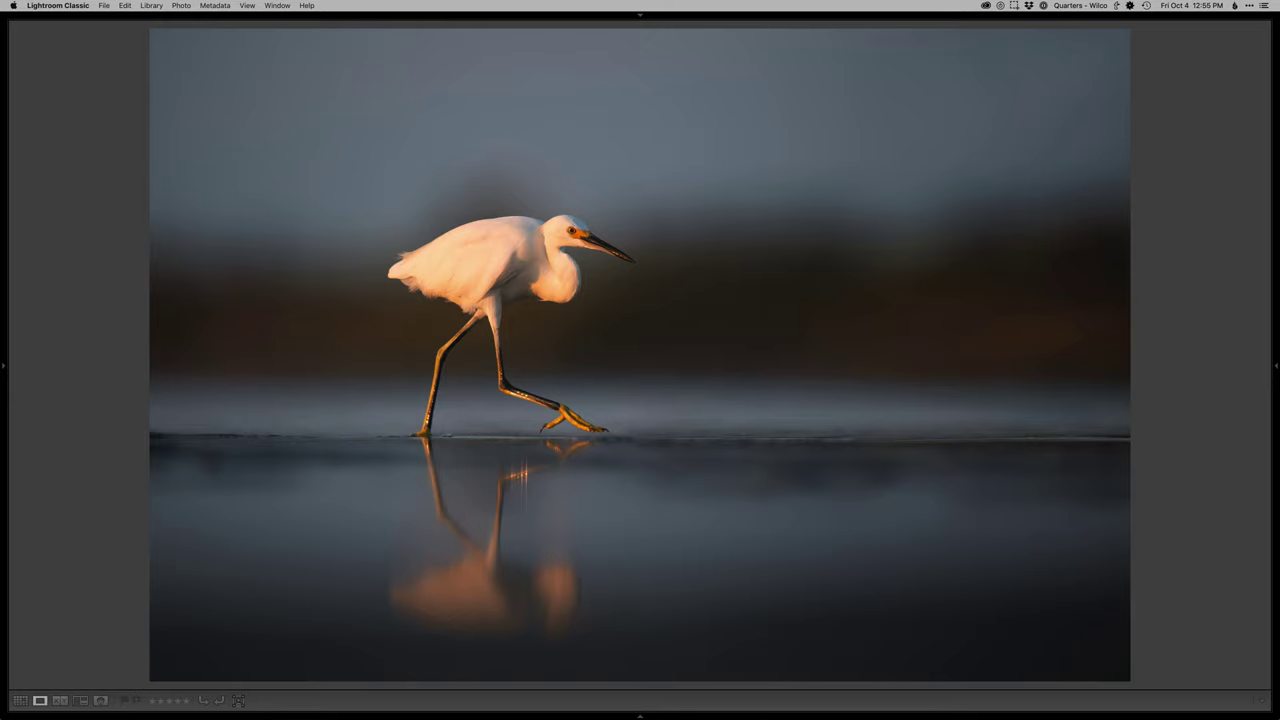
key(g)
key(n)
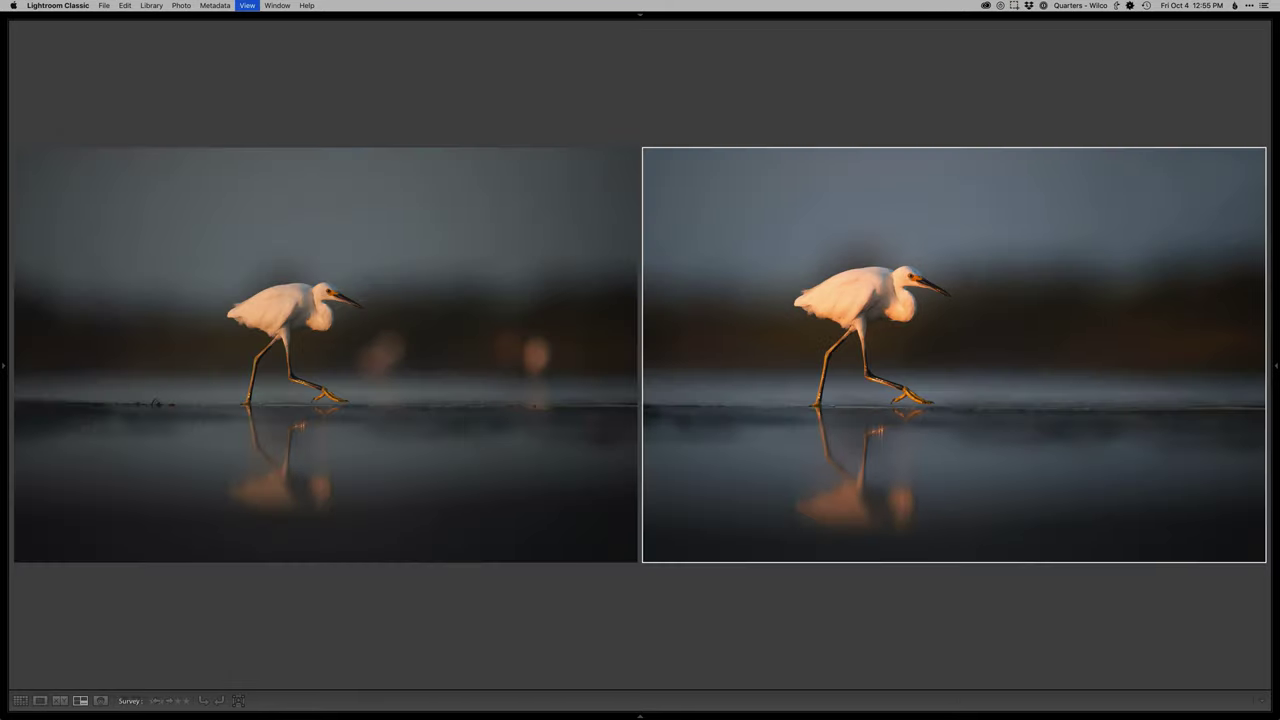